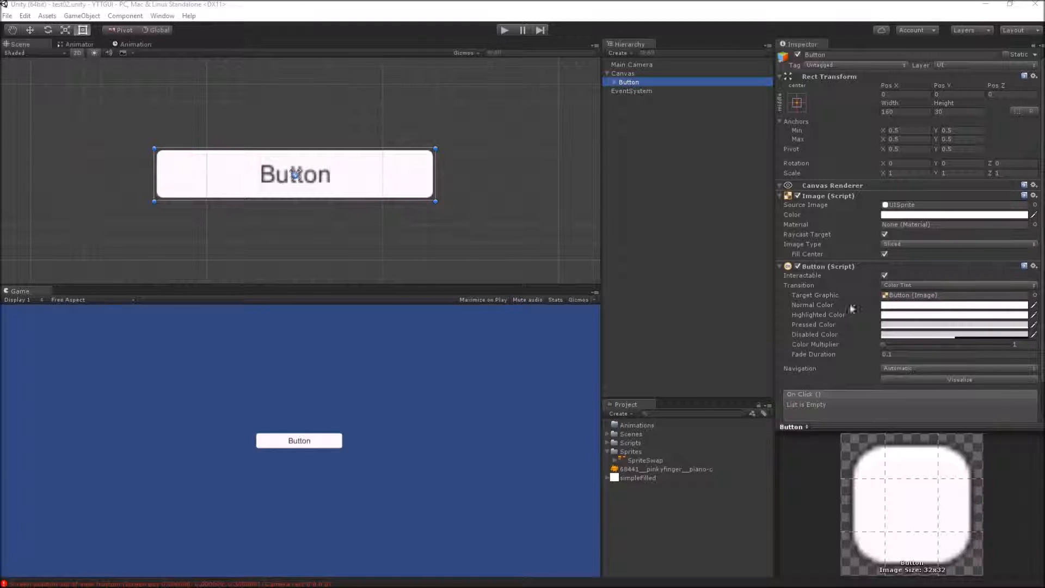
Set the button's Highlighted Color to green and its Pressed Color to red
left_click(646, 110)
left_click(626, 74)
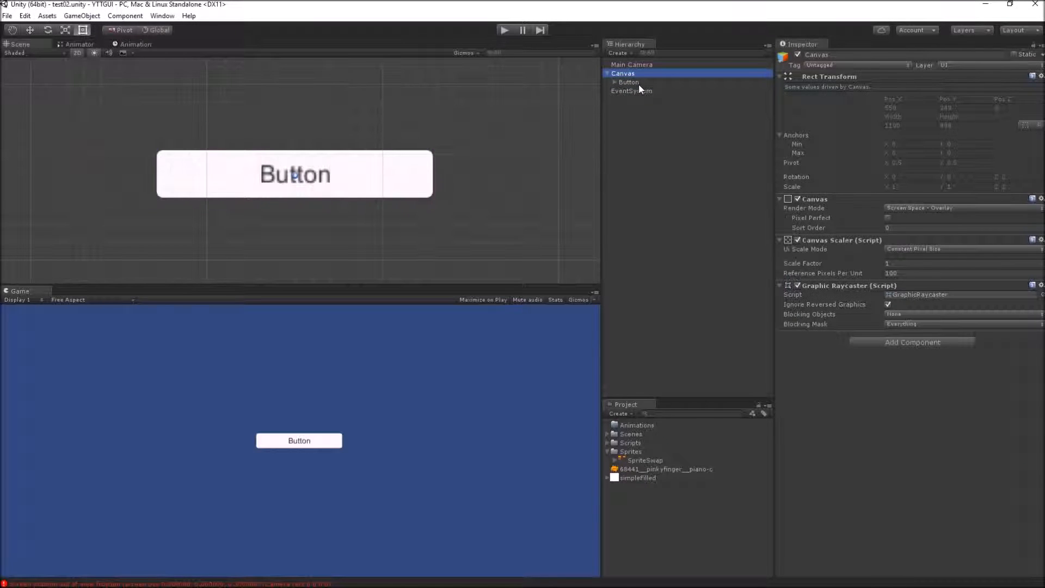
left_click(635, 83)
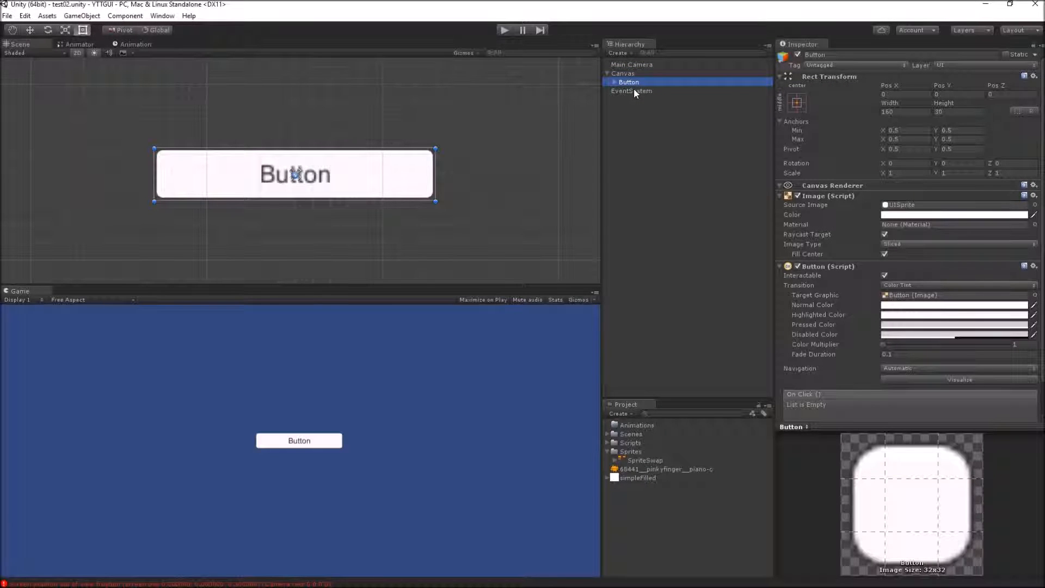
scroll(845, 293, "down", 3)
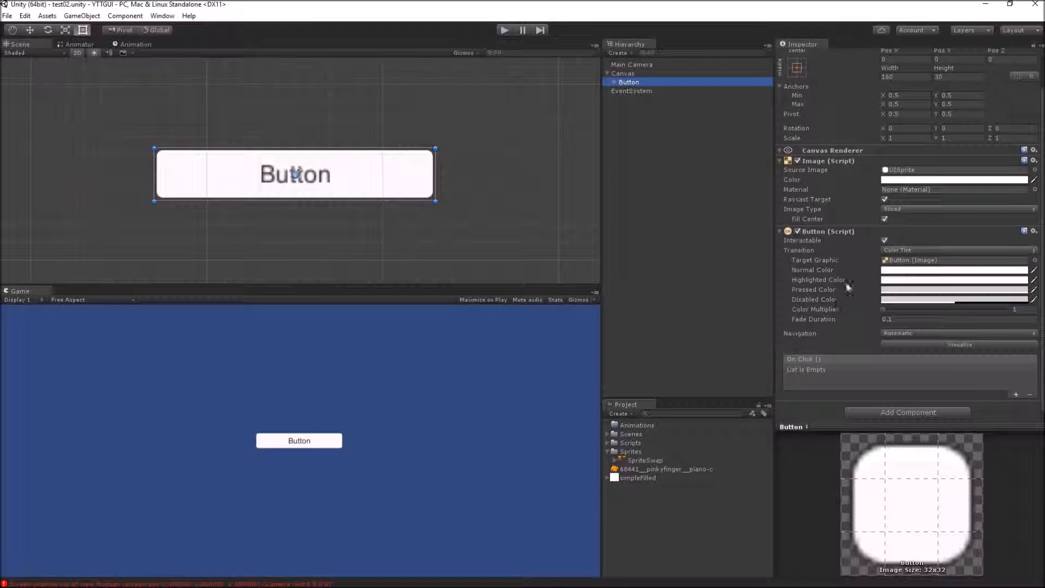
left_click(904, 281)
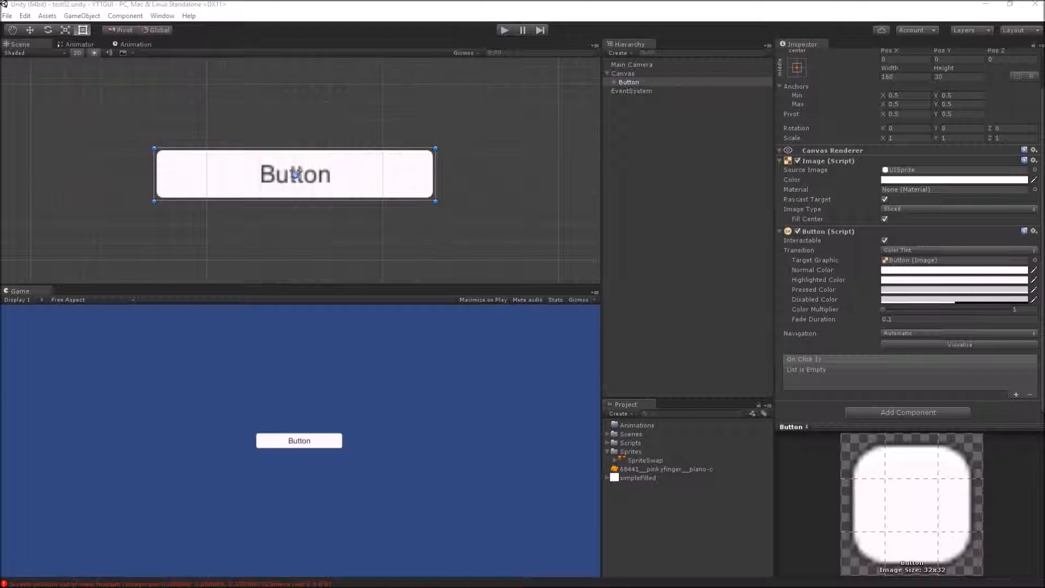
left_click(761, 200)
left_click(893, 290)
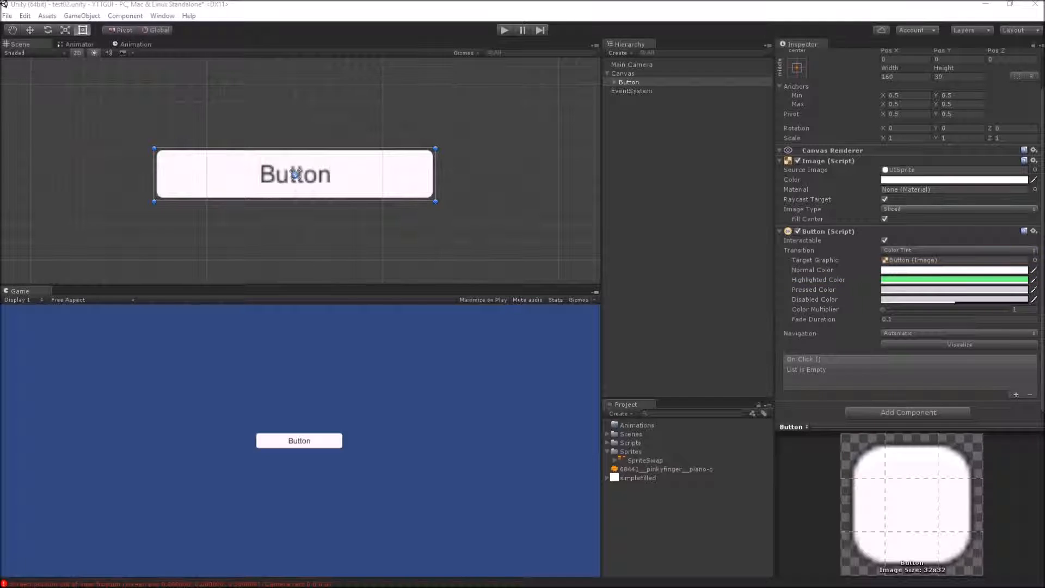
left_click(636, 227)
Run the scene, test the button's highlighted and pressed colors in the game view, and stop play mode
left_click(499, 32)
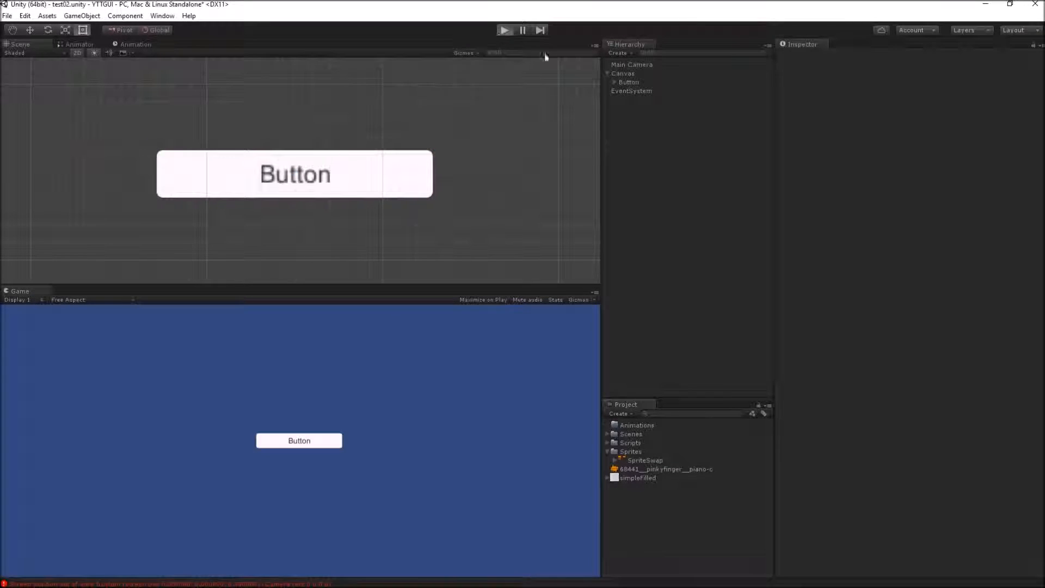
left_click(631, 82)
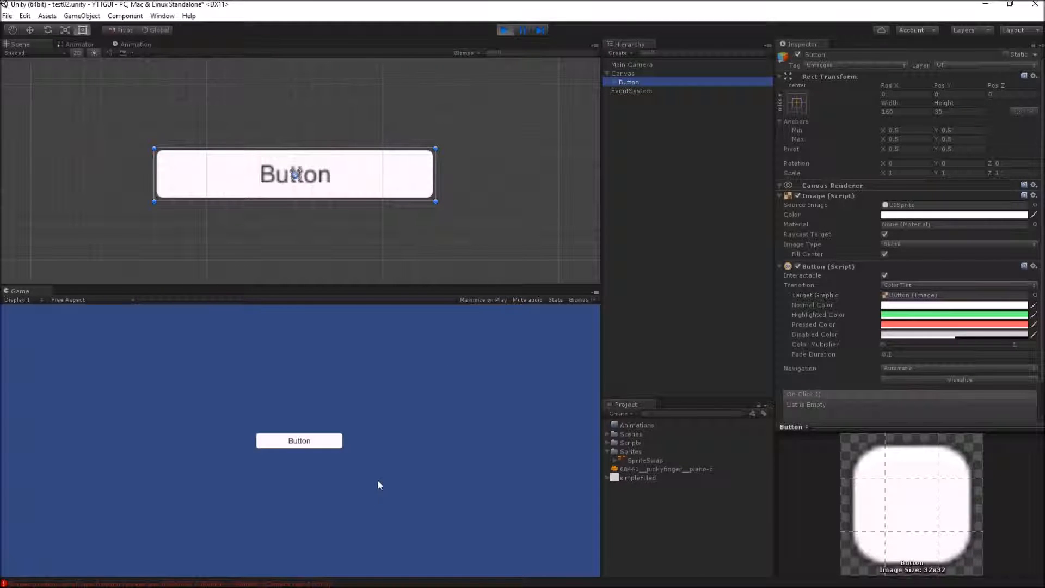
left_click(395, 459)
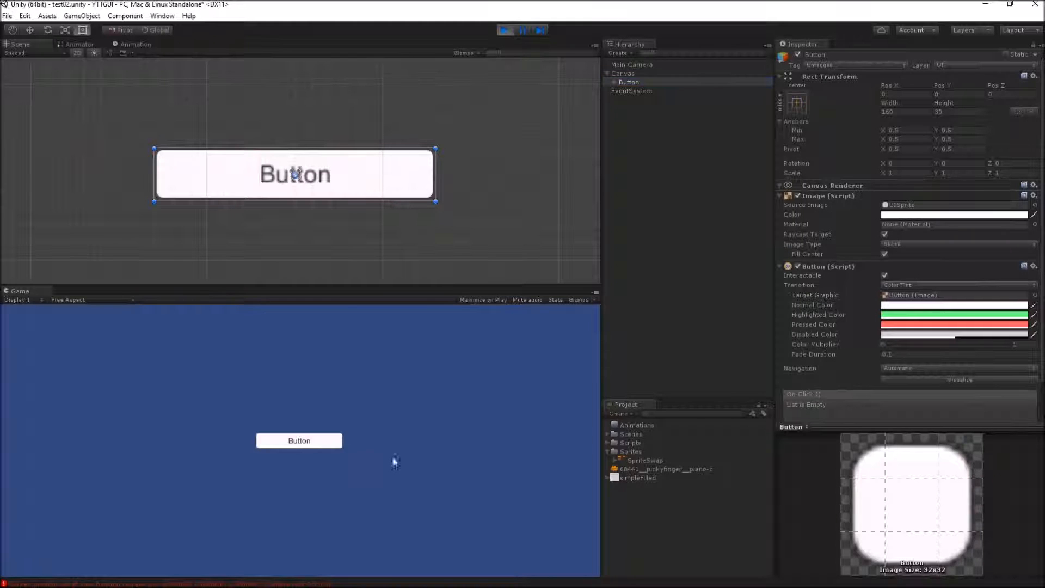
left_click(320, 442)
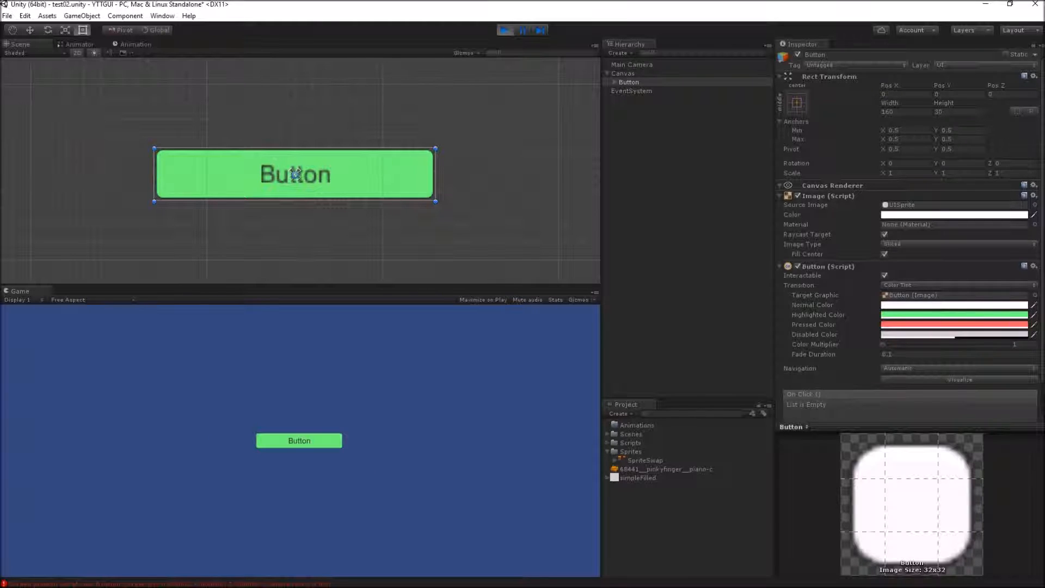
key("ctrl+p")
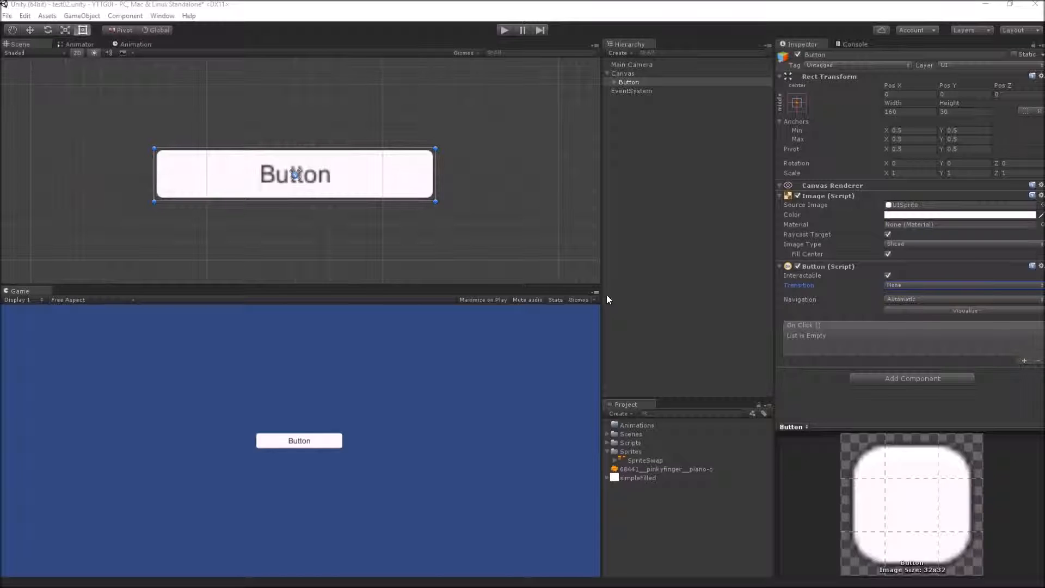
Set the button's transition to Color Tint and expand the button in the hierarchy
left_click(887, 286)
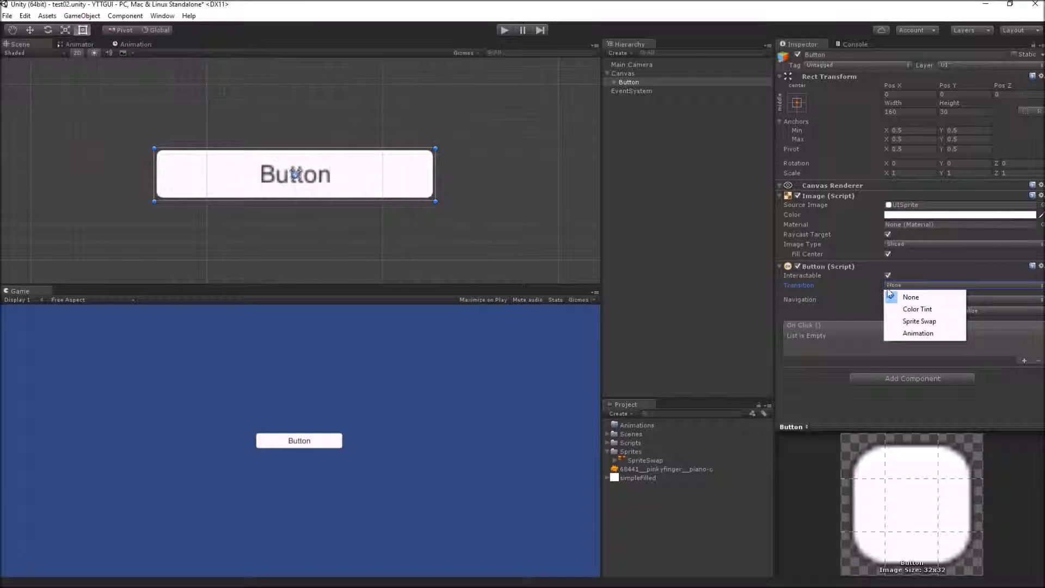
left_click(917, 308)
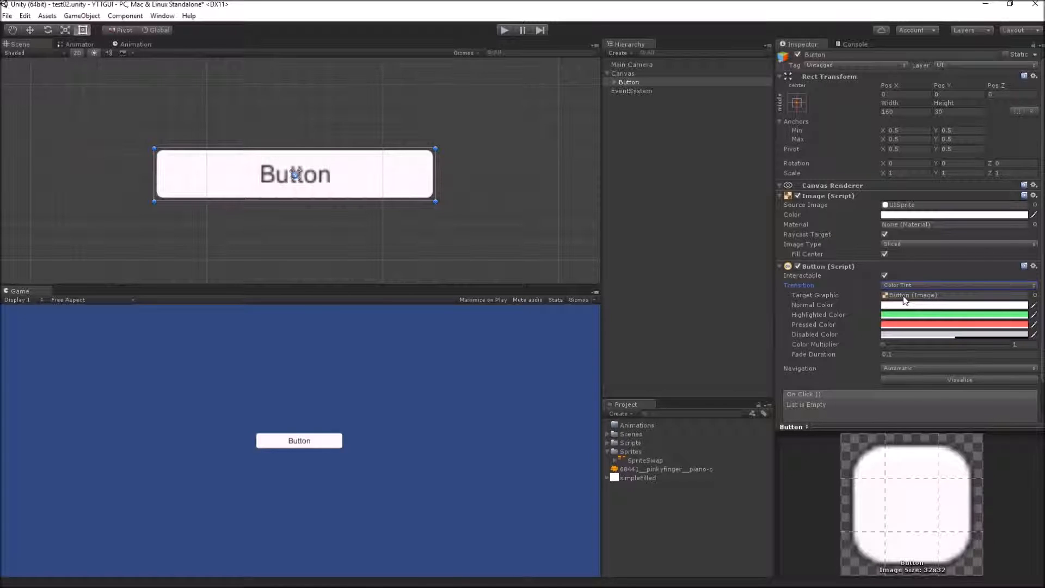
left_click(613, 82)
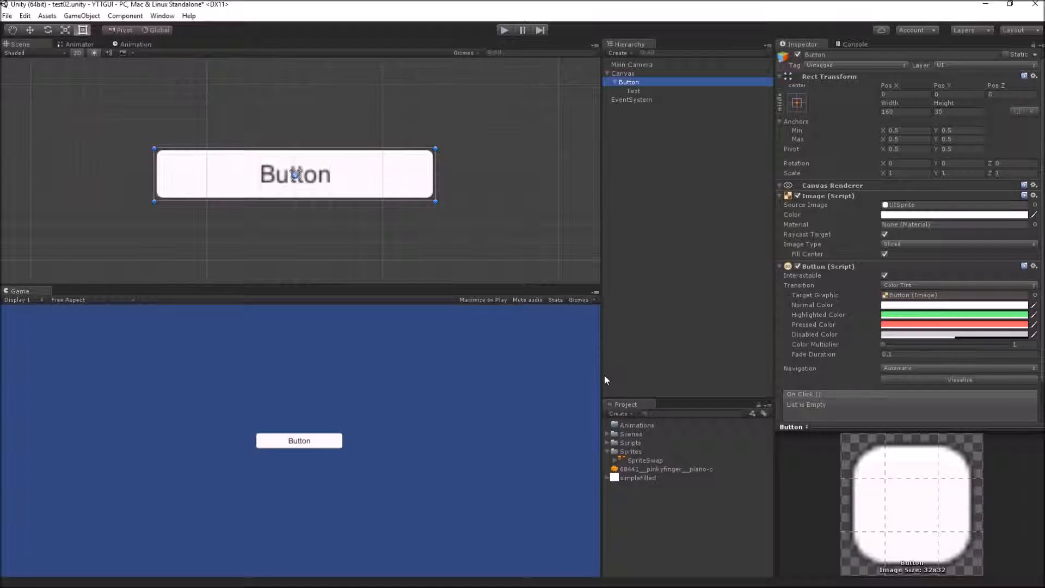
Run the scene again to check the Color Tint transition on the button, and stop play mode
left_click(466, 422)
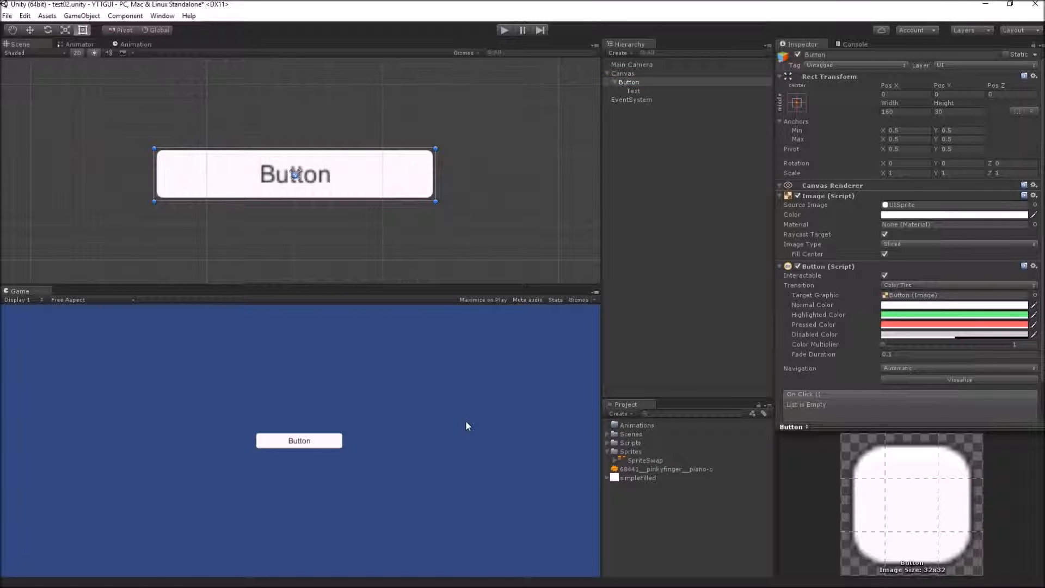
left_click(504, 30)
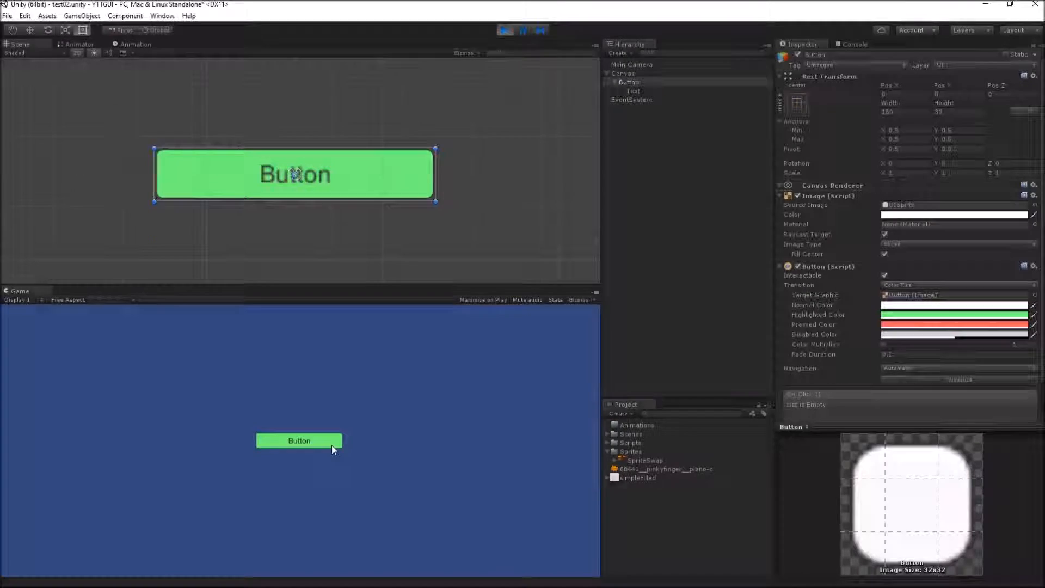
key("ctrl+p")
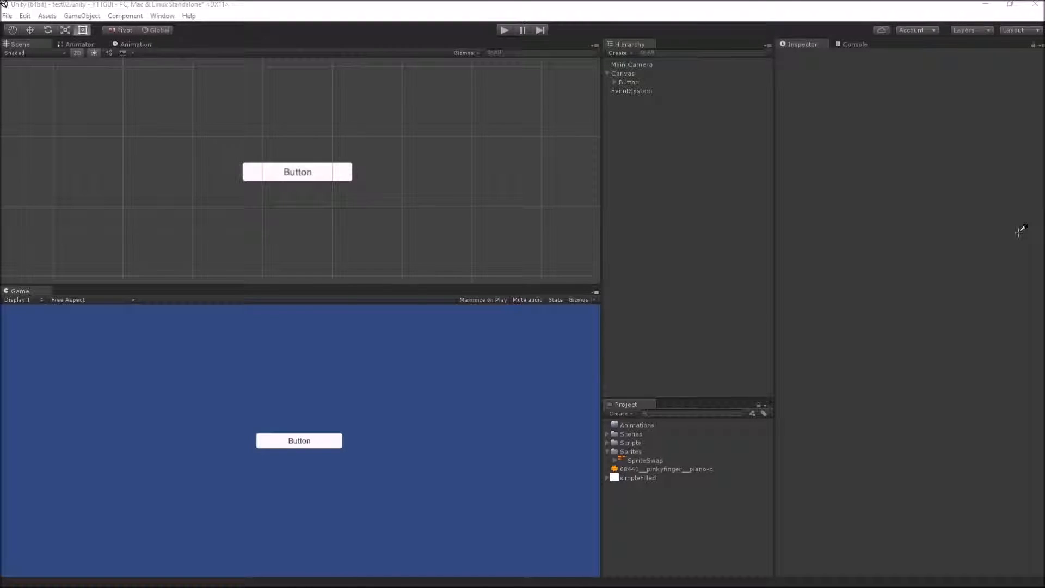
Duplicate the button twice and stack the copies below the original, with Button (2) at about Y -81
left_click(632, 74)
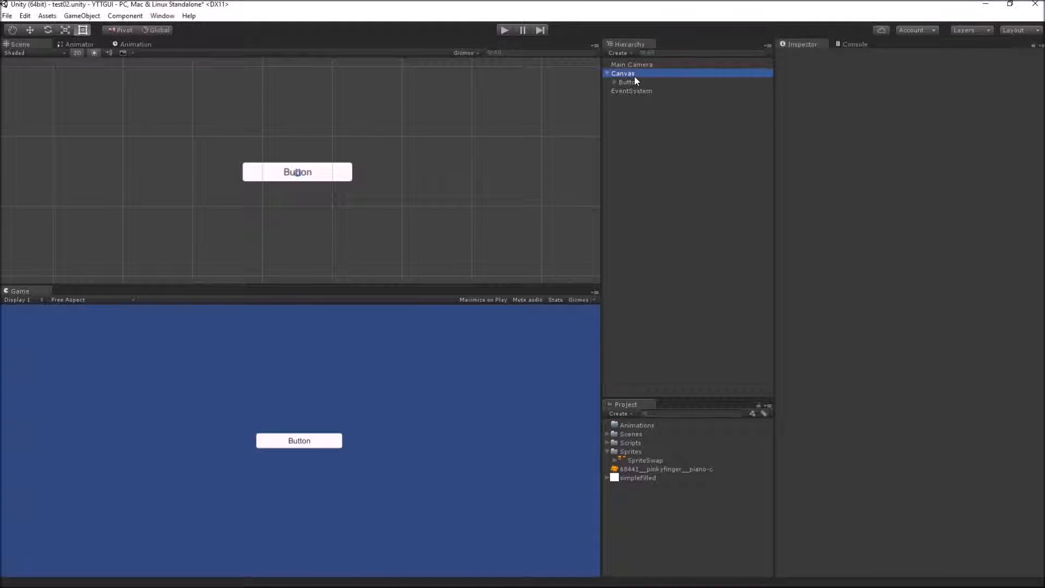
left_click(635, 82)
key("ctrl+d")
key("ctrl+d")
left_click(632, 91)
left_click_drag(338, 174, 335, 240)
left_click(632, 99)
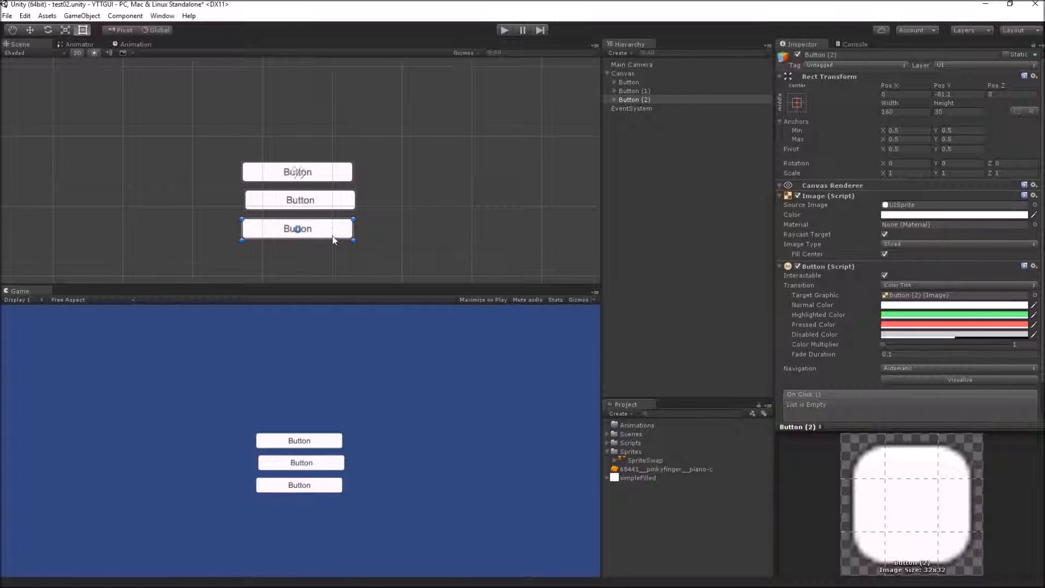
Assign the original Button as First Selected on the EventSystem
left_click(630, 109)
left_click_drag(633, 82, 915, 140)
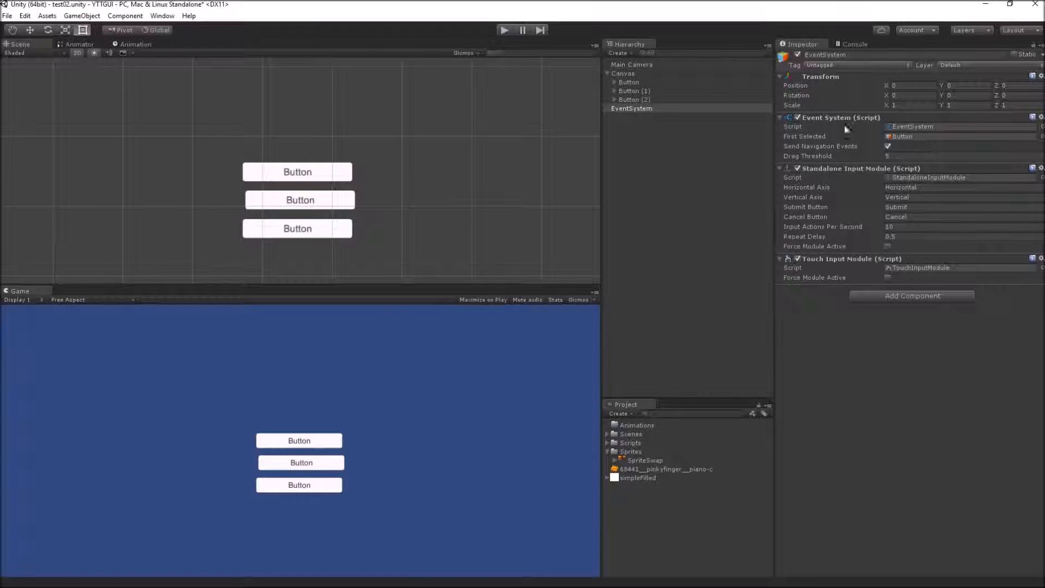
Run the scene and test submitting and moving the selection up and down through the three buttons with the keyboard
left_click(504, 30)
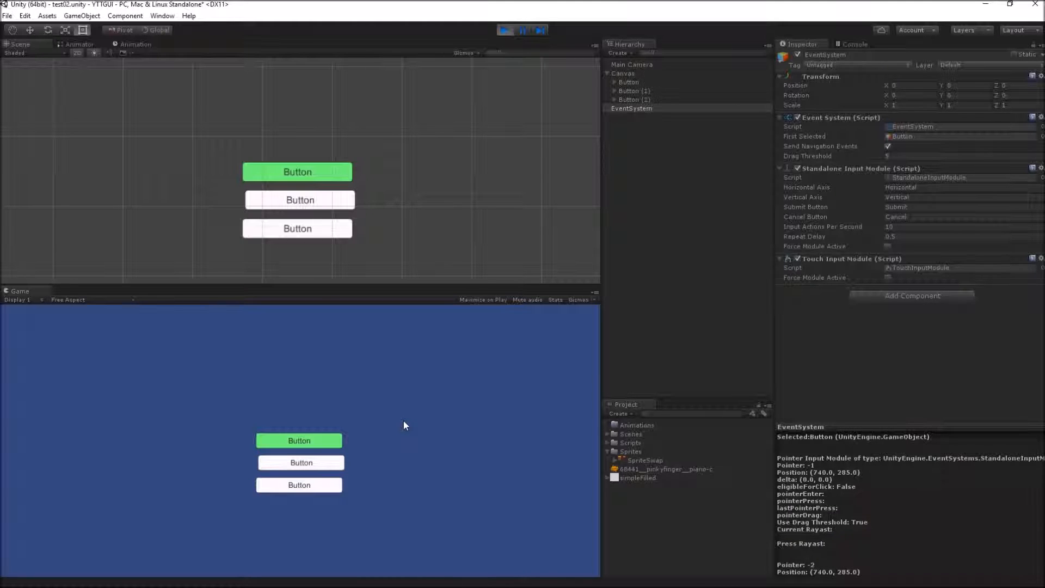
key("Return")
key("Down")
key("Down")
key("Up")
key("Up")
key("Down")
key("Down")
key("Up")
key("Up")
key("Down")
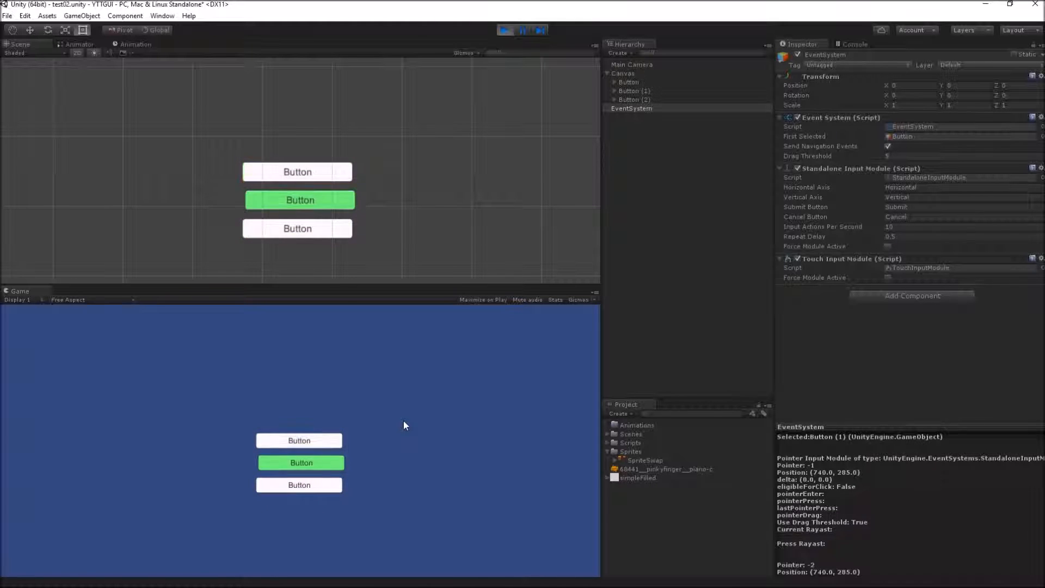
key("Down")
key("Up")
key("Up")
key("Down")
key("Down")
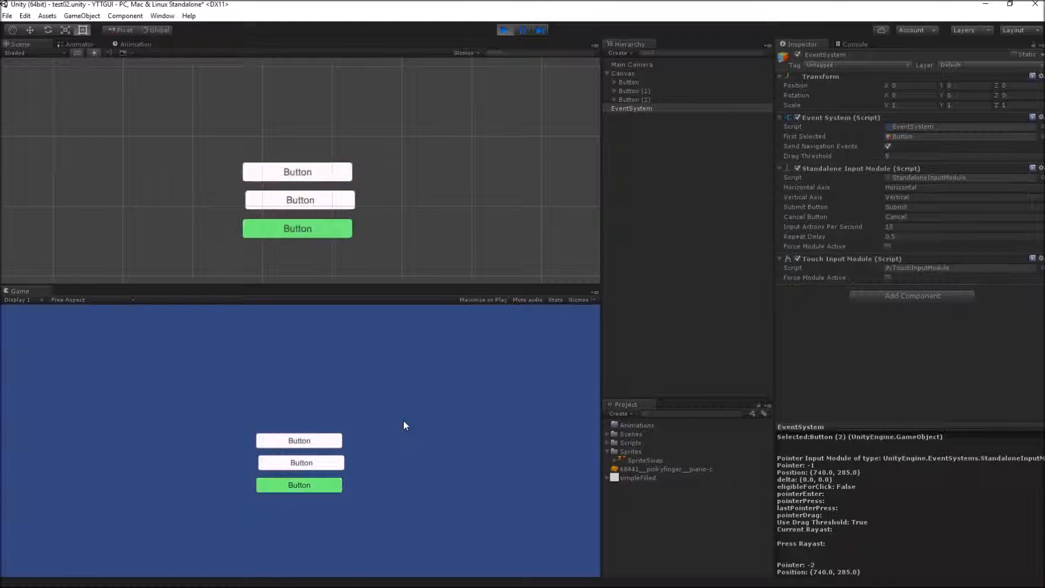
key("Up")
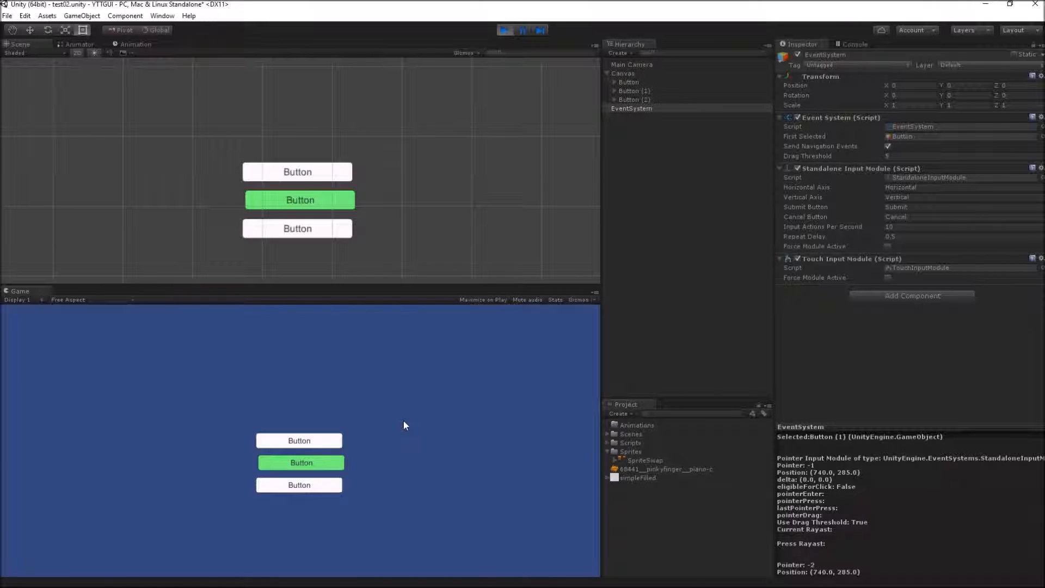
key("Down")
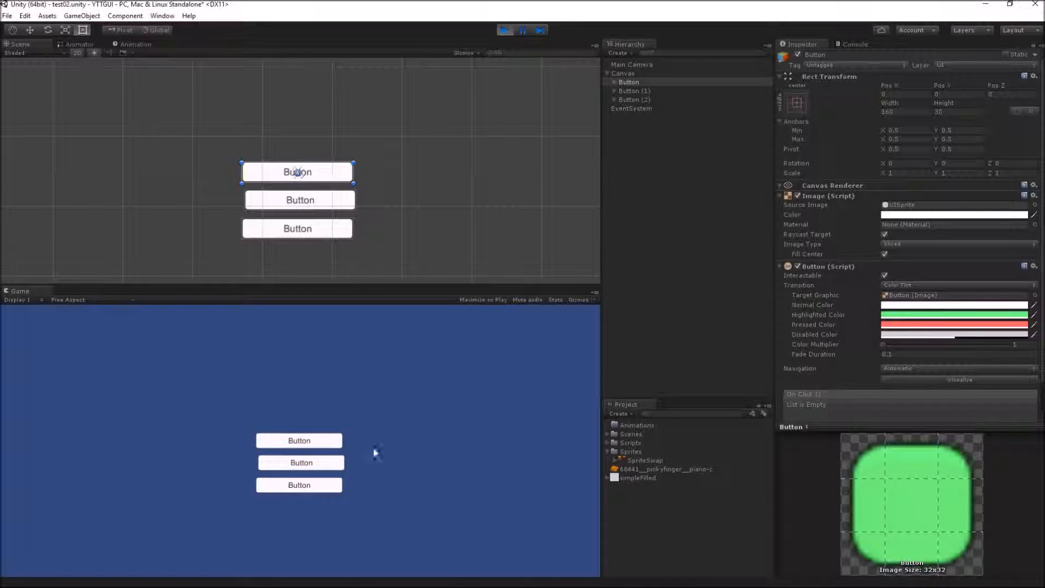
Test selecting and deselecting the first and second buttons with the mouse in the running game
left_click(317, 443)
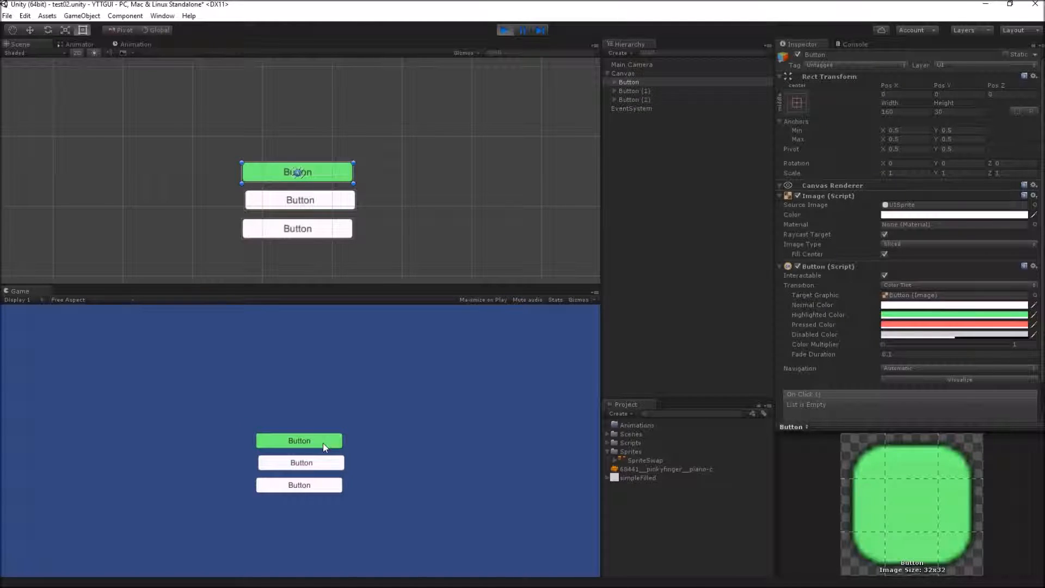
left_click(381, 465)
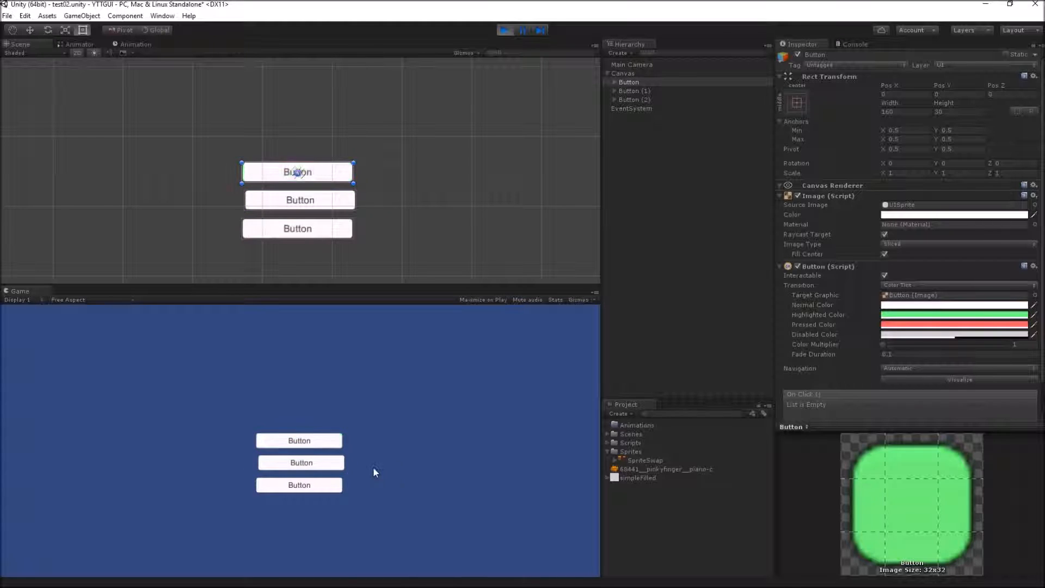
left_click(326, 464)
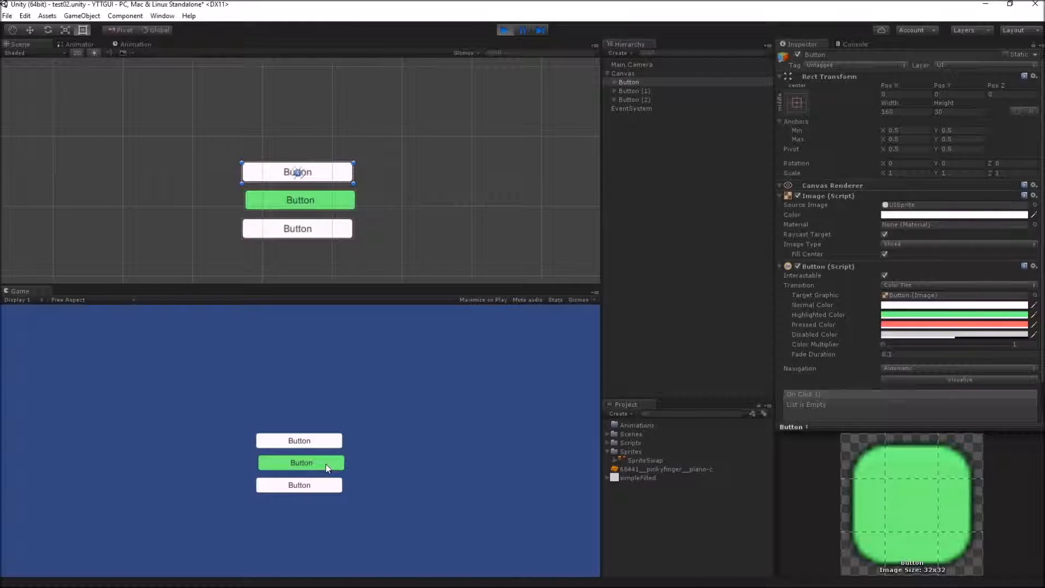
left_click(325, 464)
Turn off Interactable on the first button and keep its navigation set to Automatic
left_click(885, 275)
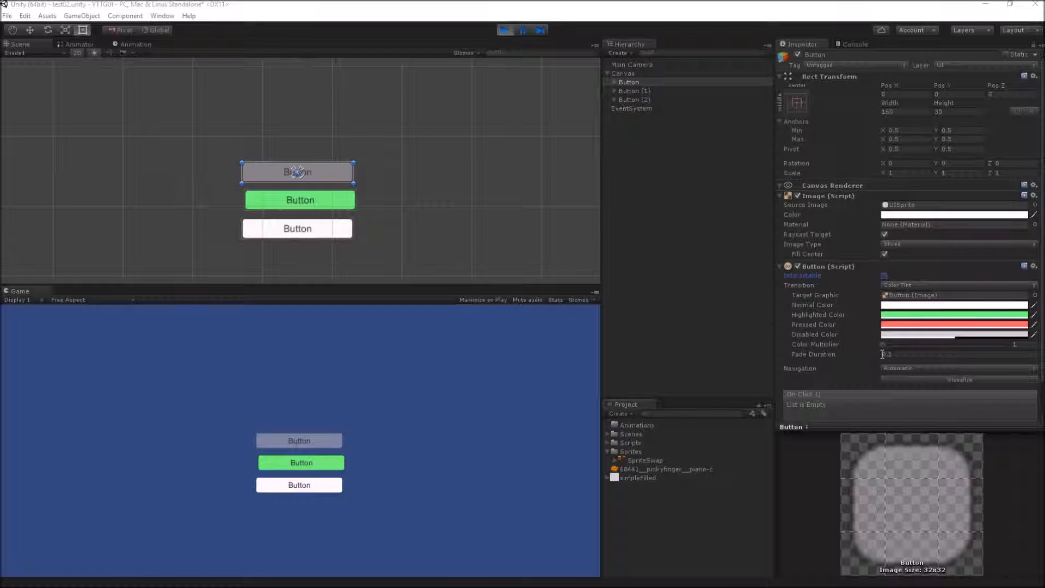
left_click(894, 368)
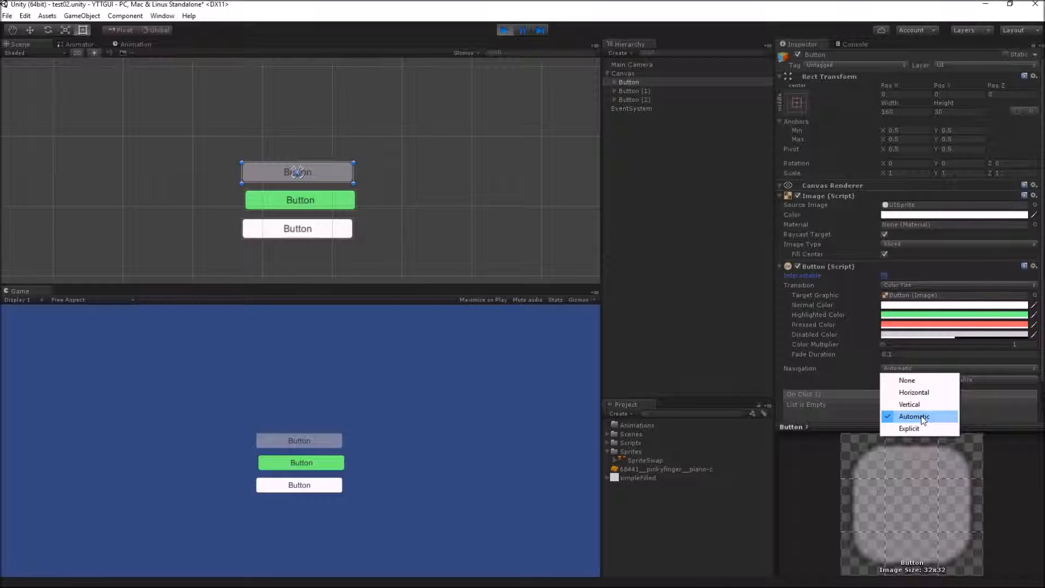
left_click(922, 417)
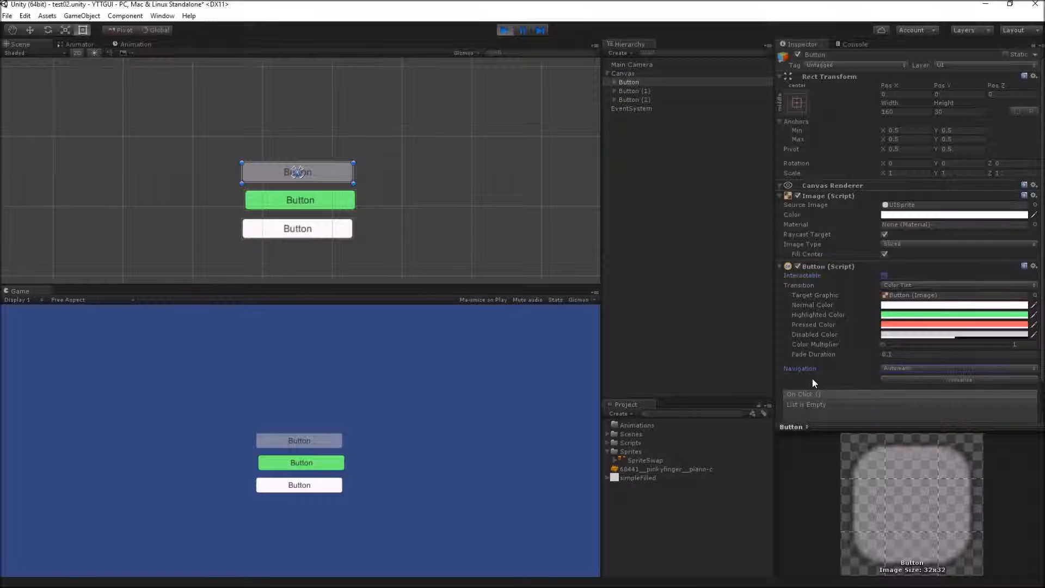
Visualize the navigation links between the three buttons in the scene, and turn the visualization off again
left_click(900, 383)
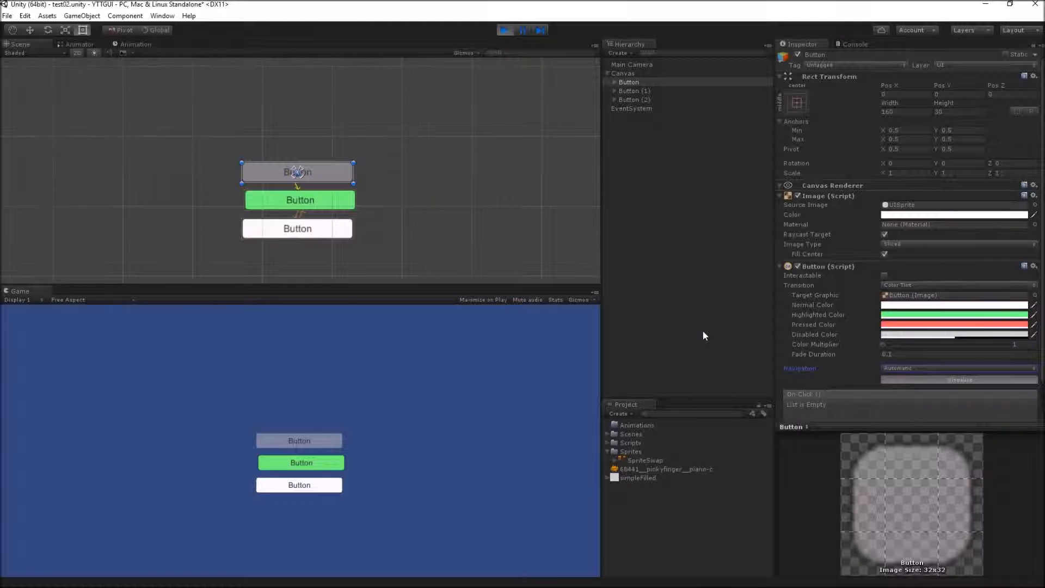
scroll(296, 158, "up", 5)
left_click_drag(340, 139, 335, 95)
scroll(336, 140, "down", 1)
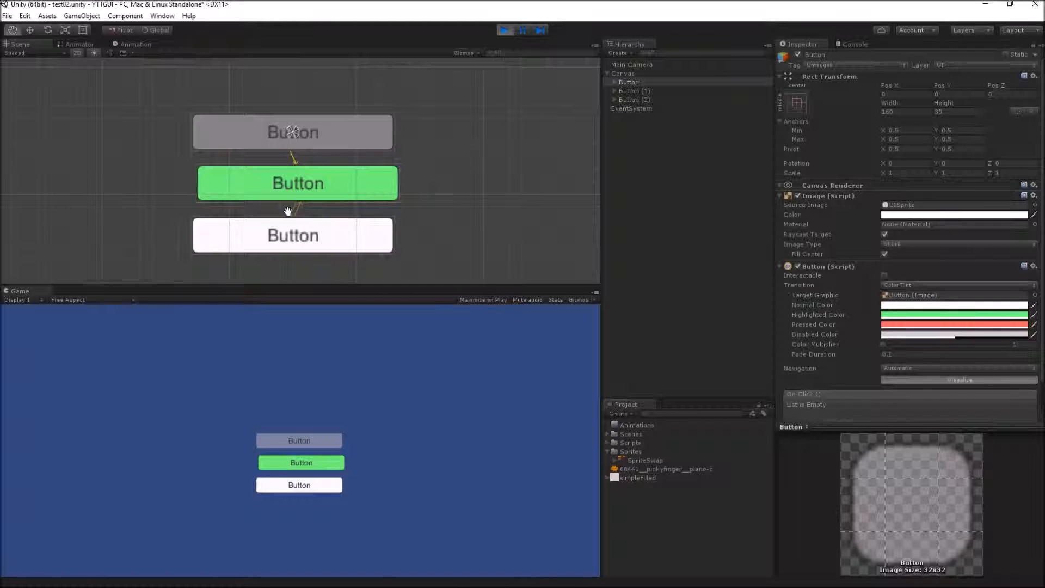
left_click(926, 380)
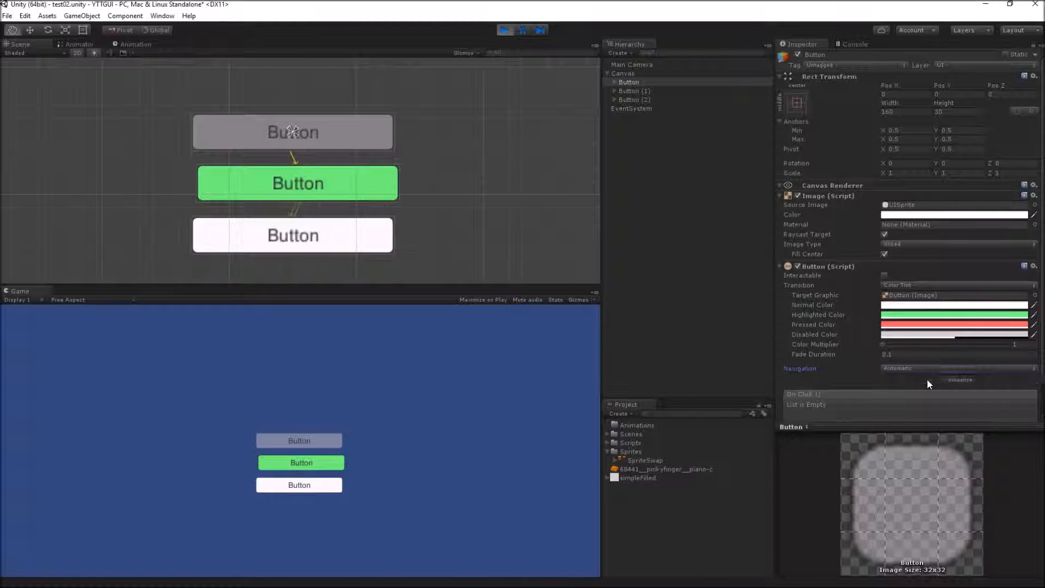
Stop the running scene and set the first button's transition to Sprite Swap
left_click(673, 286)
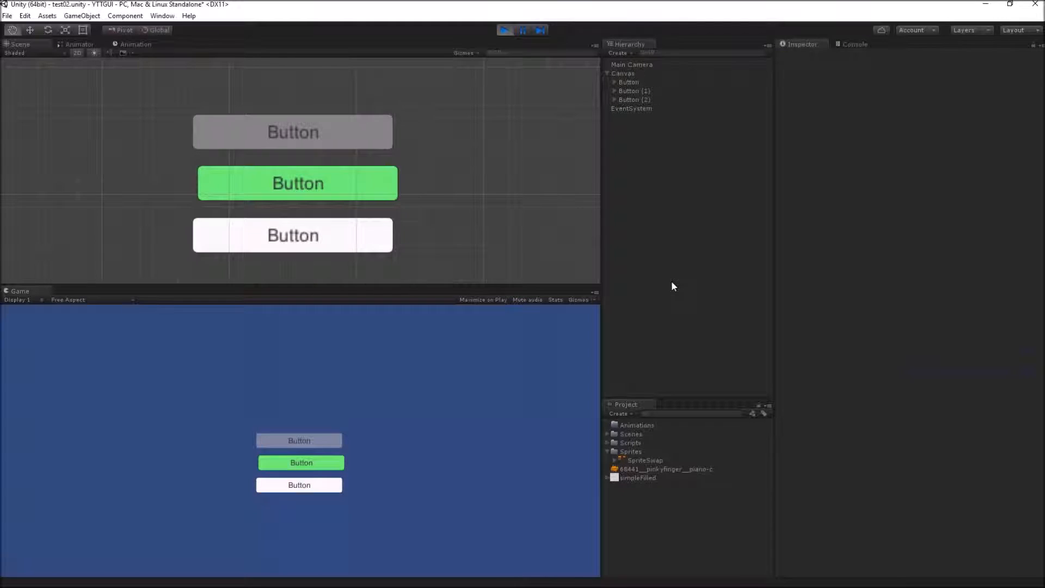
left_click(637, 91)
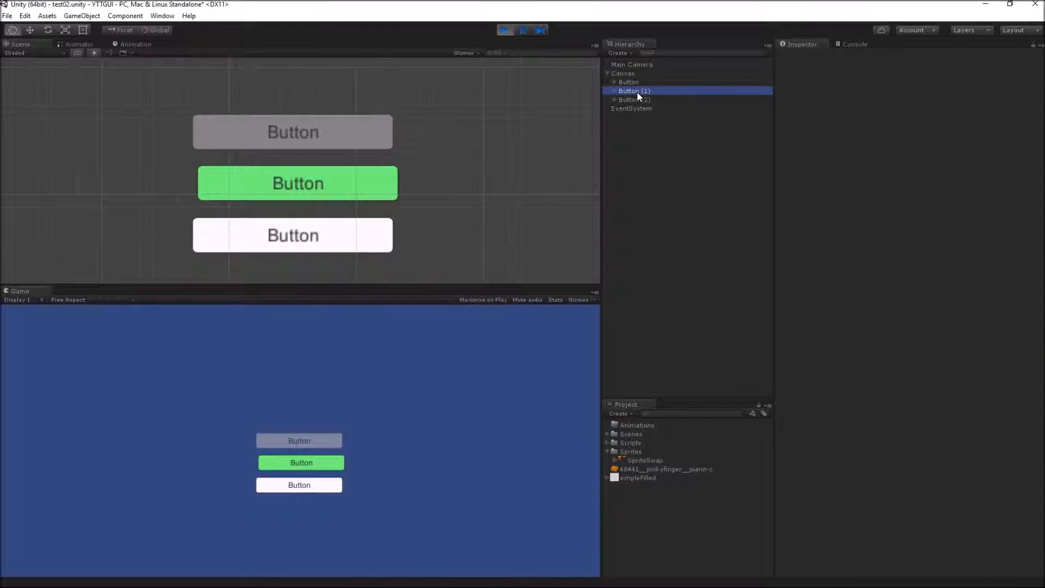
left_click(638, 81)
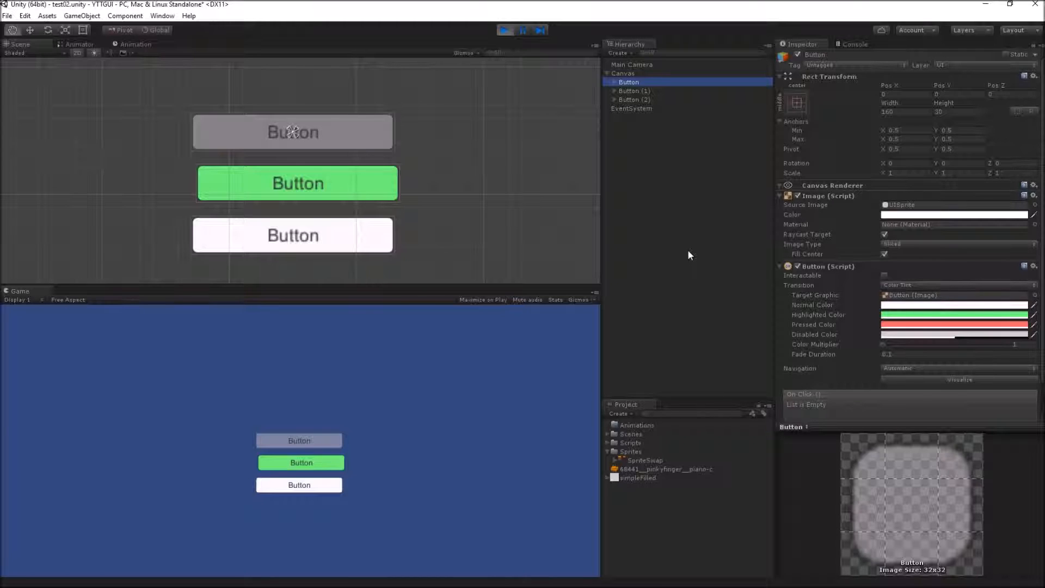
left_click(505, 30)
left_click(907, 285)
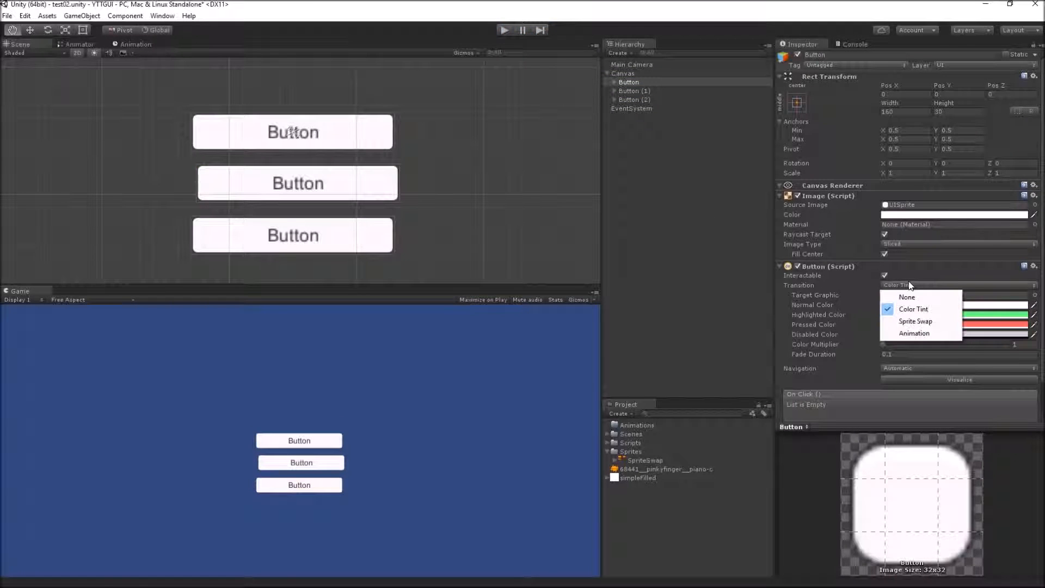
left_click(918, 322)
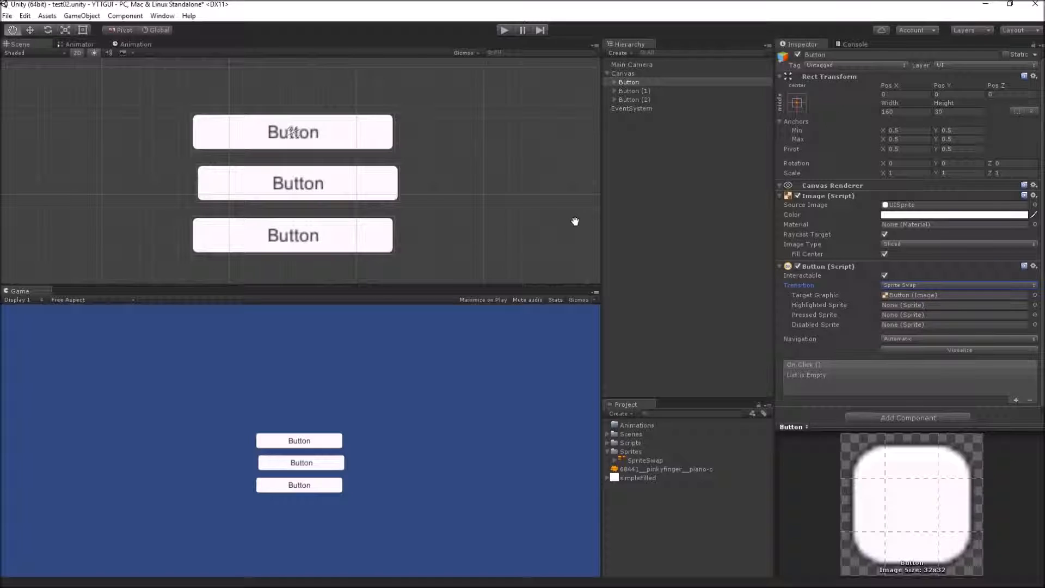
Assign SpriteSwap_0 as the highlighted sprite, SpriteSwap_1 as the pressed sprite and SpriteSwap_2 as the disabled sprite of the first button
left_click(1035, 306)
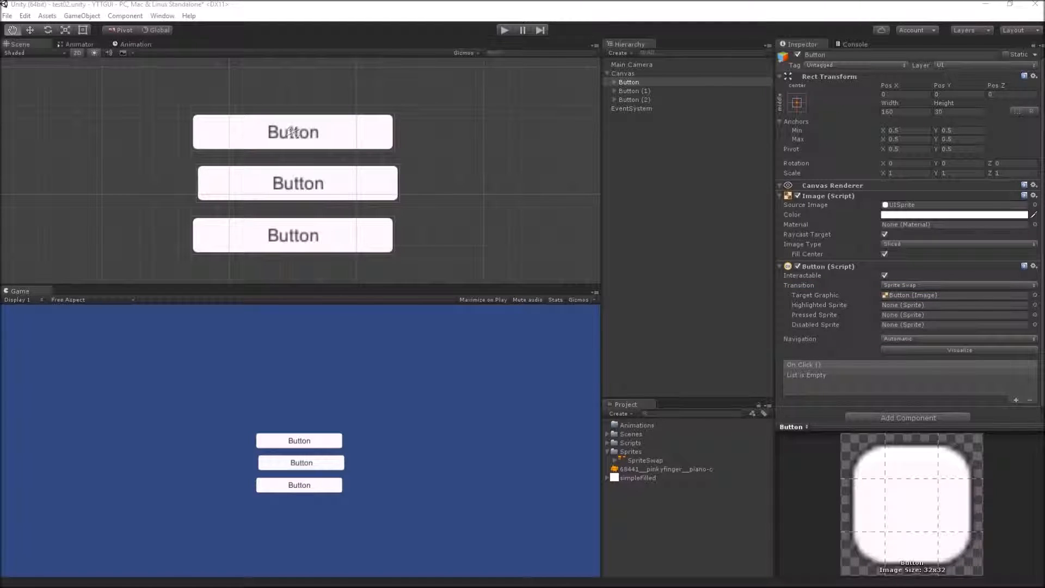
double_click(875, 286)
left_click(1035, 315)
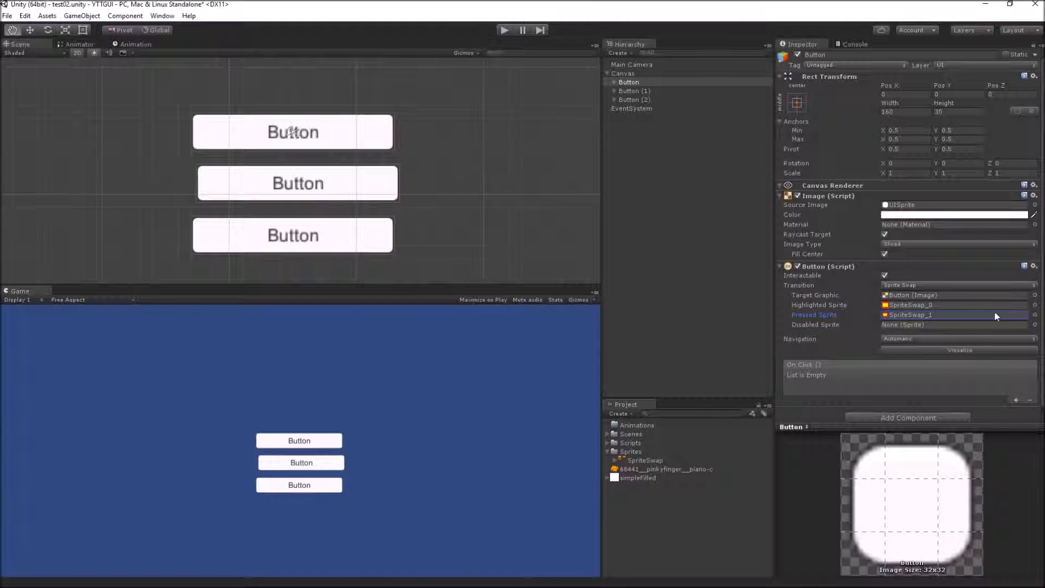
left_click(1035, 325)
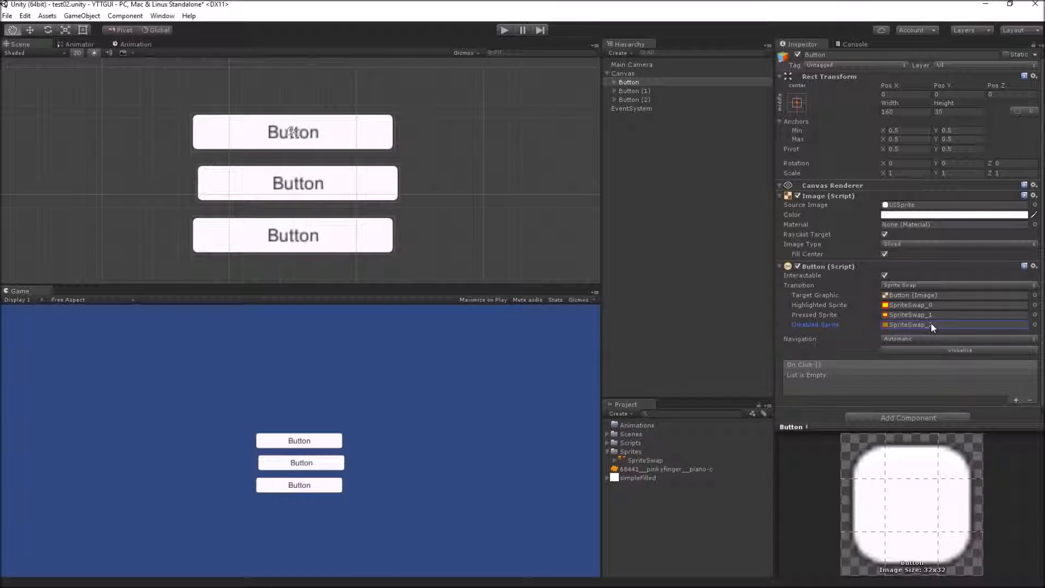
Run the scene to test the first button's sprite swap when pressed and when not interactable, and stop it again
left_click(504, 30)
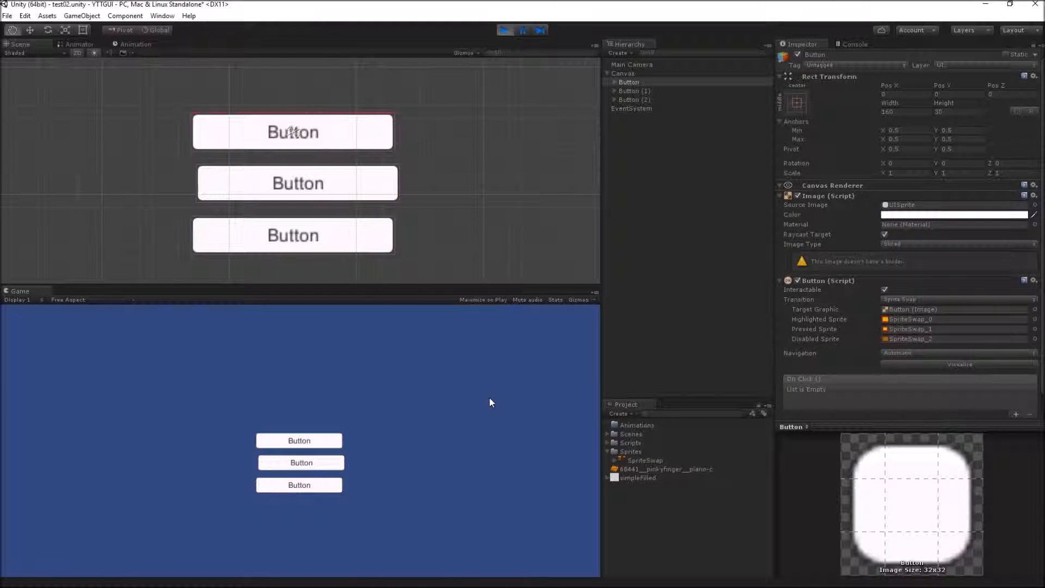
left_click(325, 442)
left_click(871, 289)
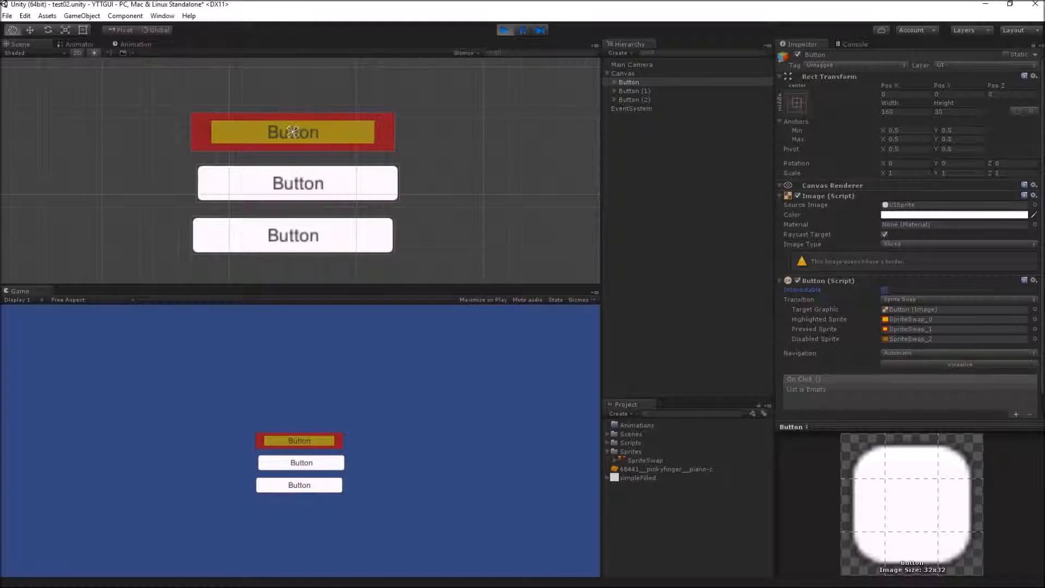
key("ctrl+p")
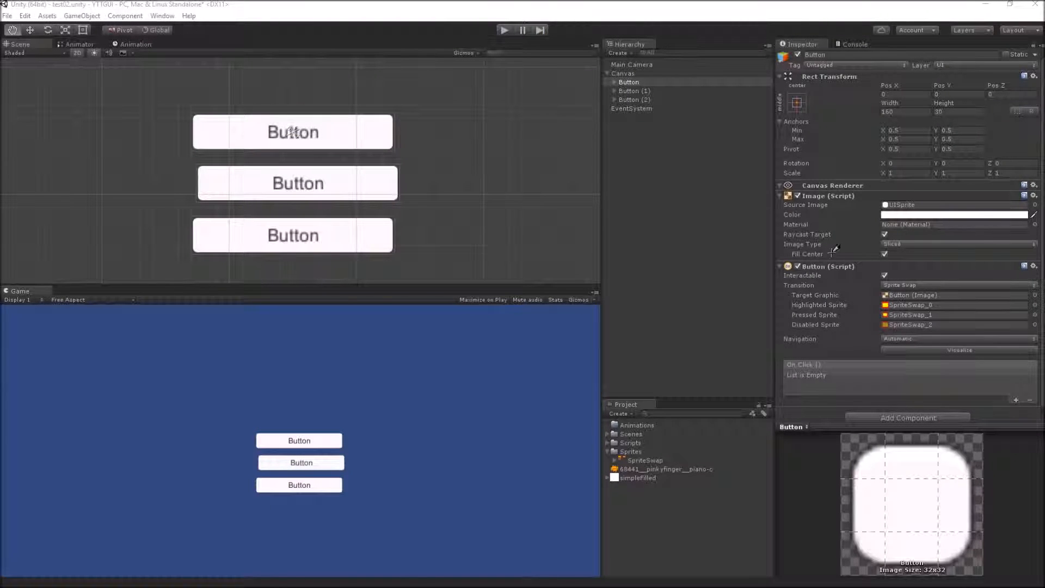
Set the first button's transition to Animation and auto-generate its controller, saved as Button in the Animations folder
left_click(914, 288)
left_click(919, 336)
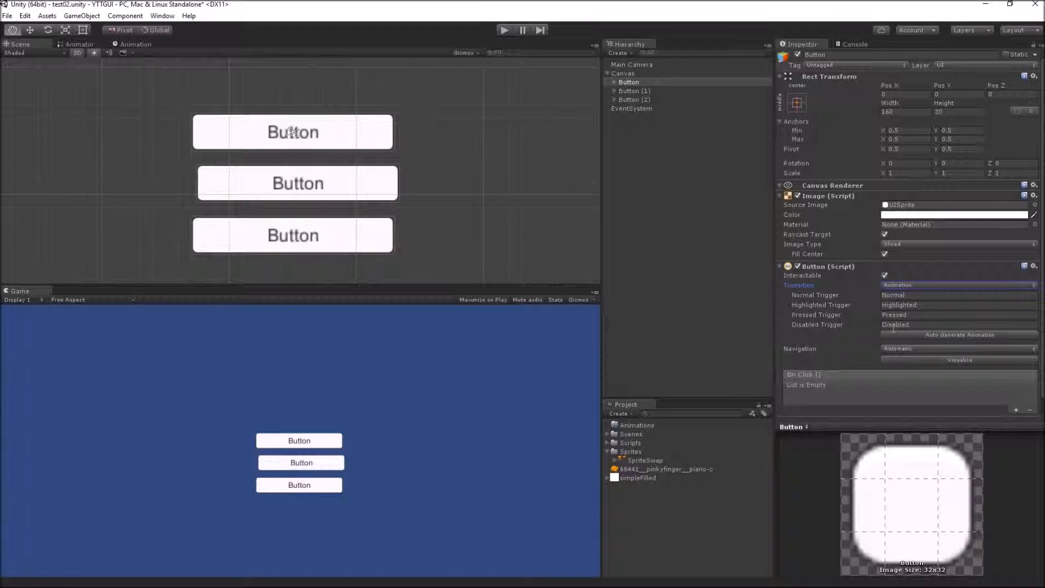
left_click(913, 336)
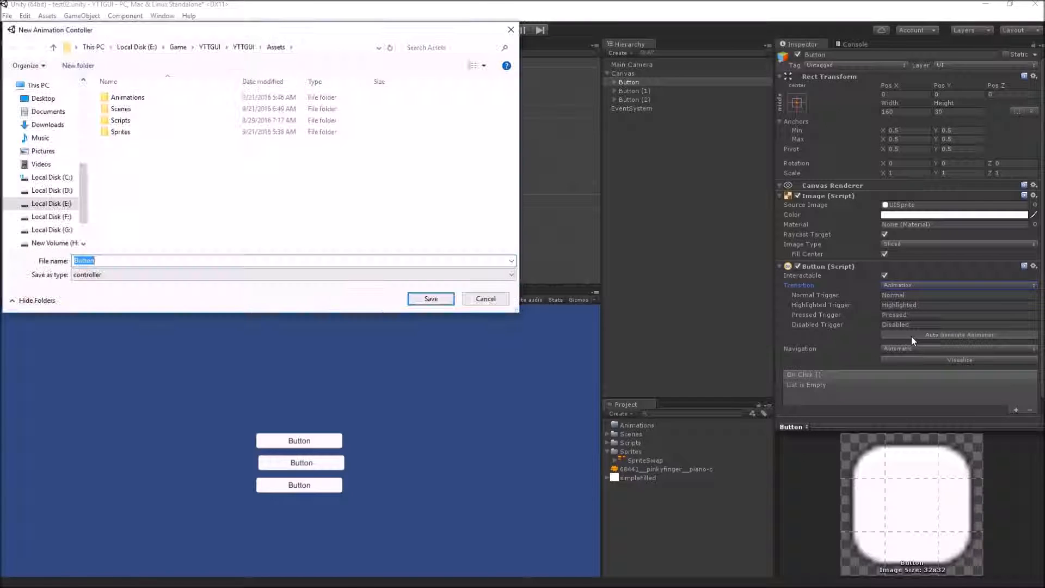
double_click(180, 99)
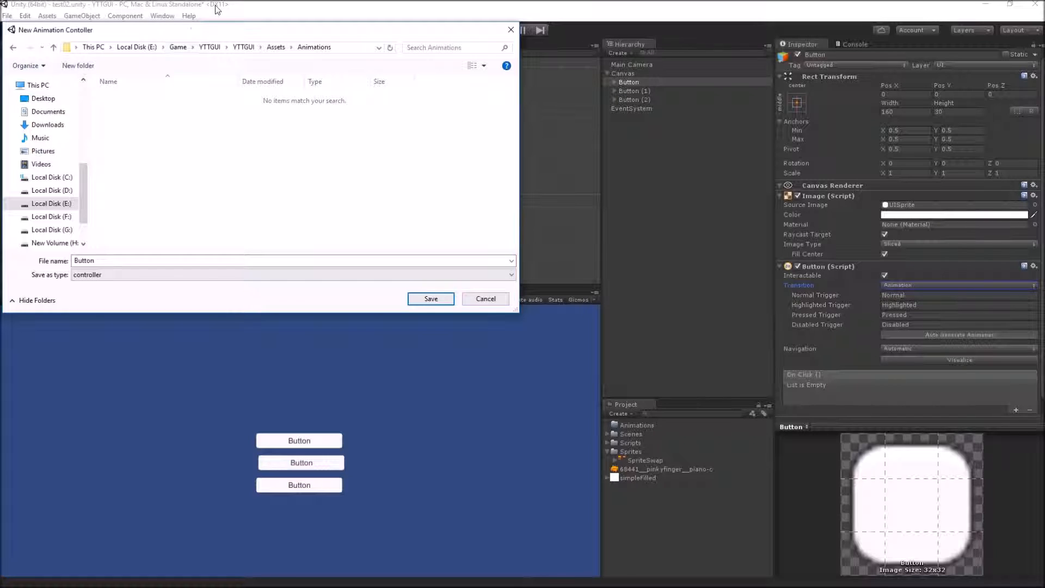
left_click_drag(214, 33, 261, 96)
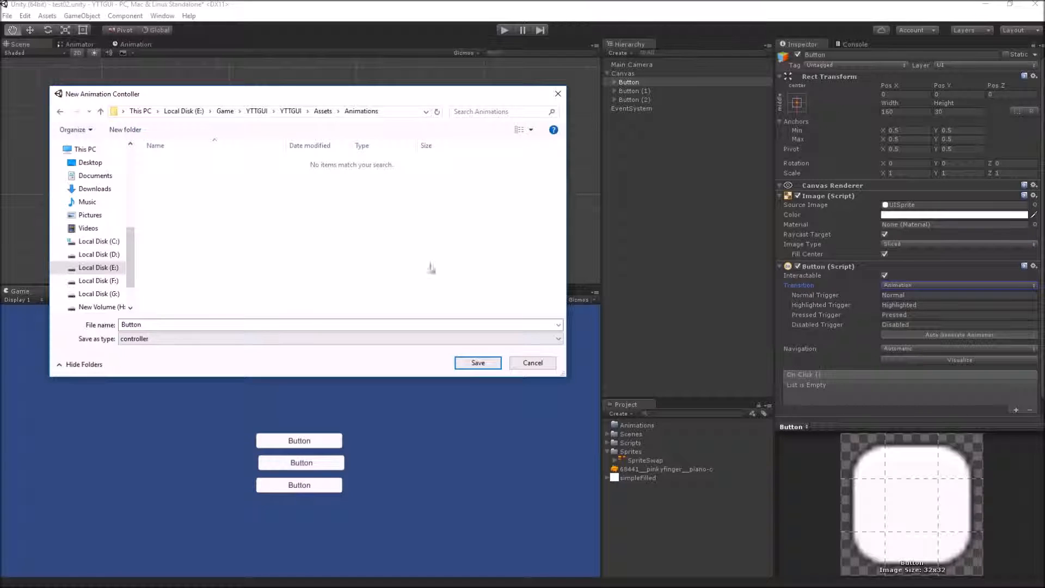
left_click(171, 326)
left_click(492, 366)
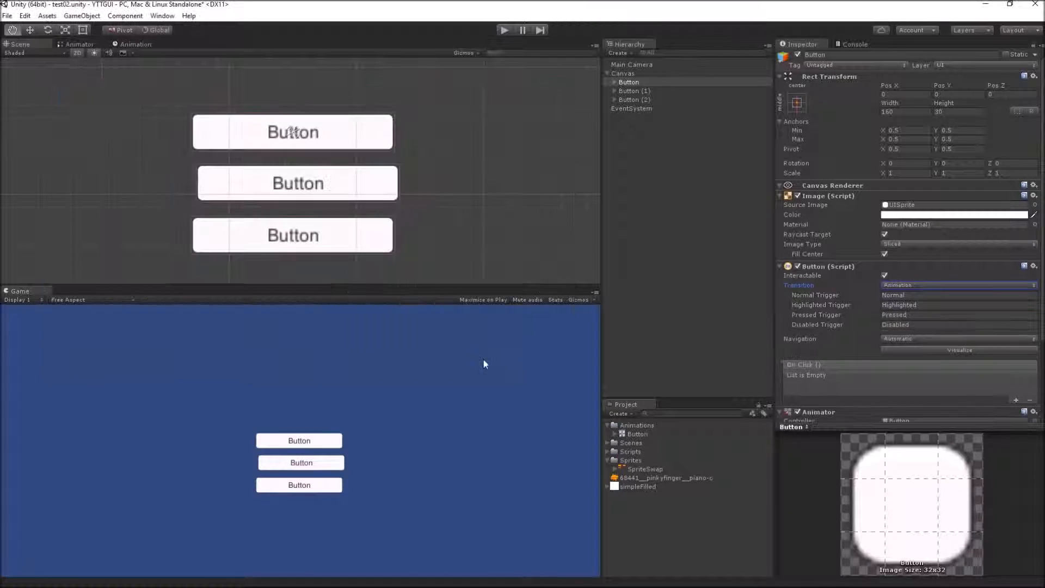
Examine the clips in the generated Button controller and its Normal, Highlighted, Pressed and Disabled states in the animator graph
left_click(635, 434)
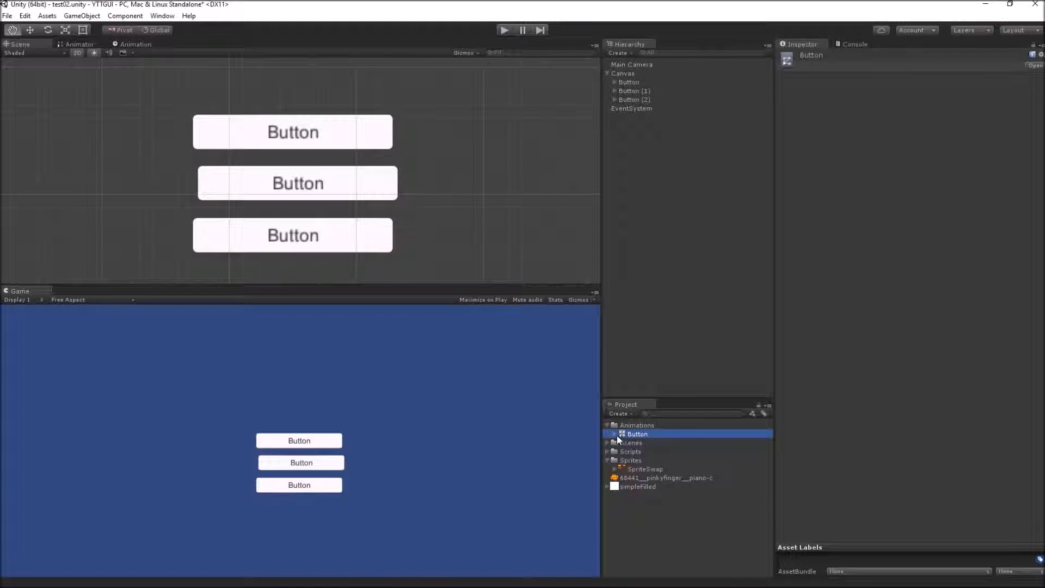
left_click(615, 435)
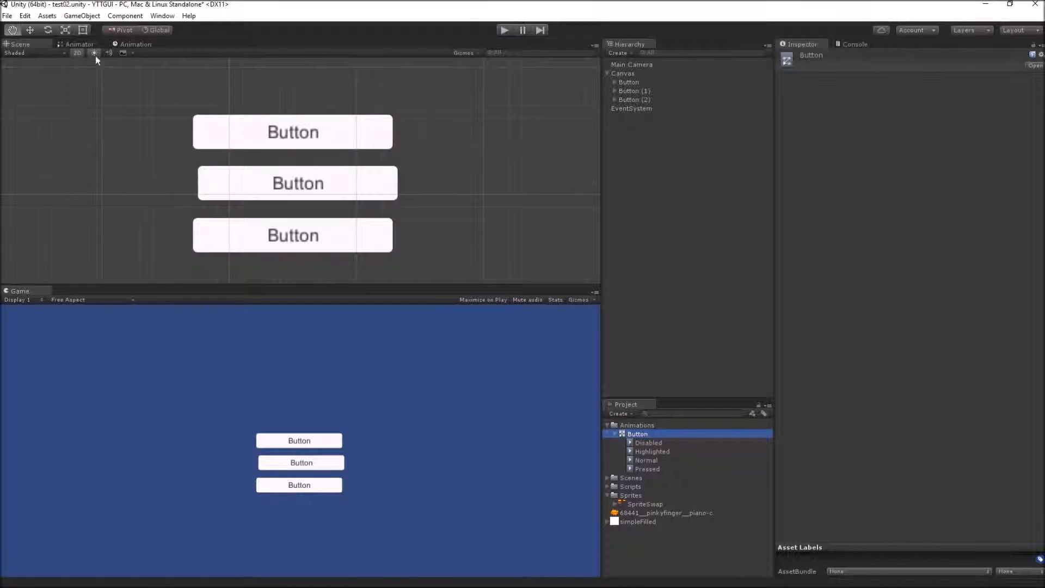
left_click(77, 44)
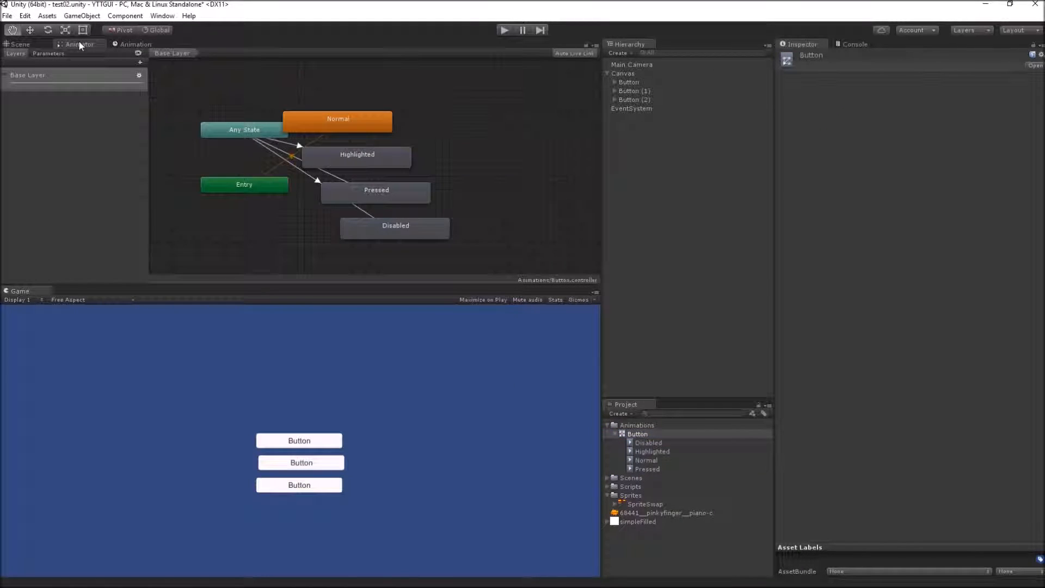
left_click(344, 122)
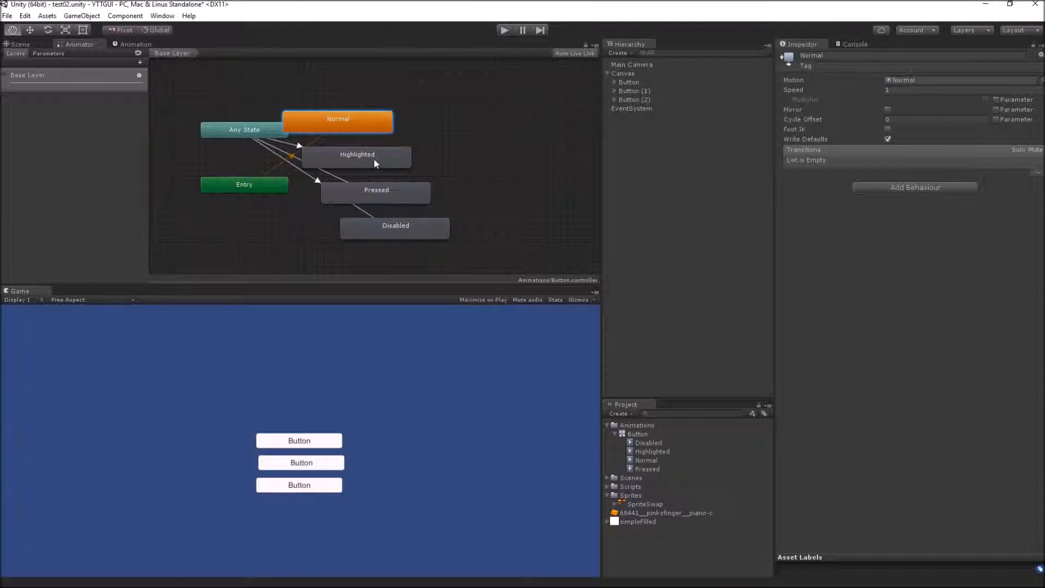
left_click(374, 158)
left_click(389, 196)
left_click(397, 226)
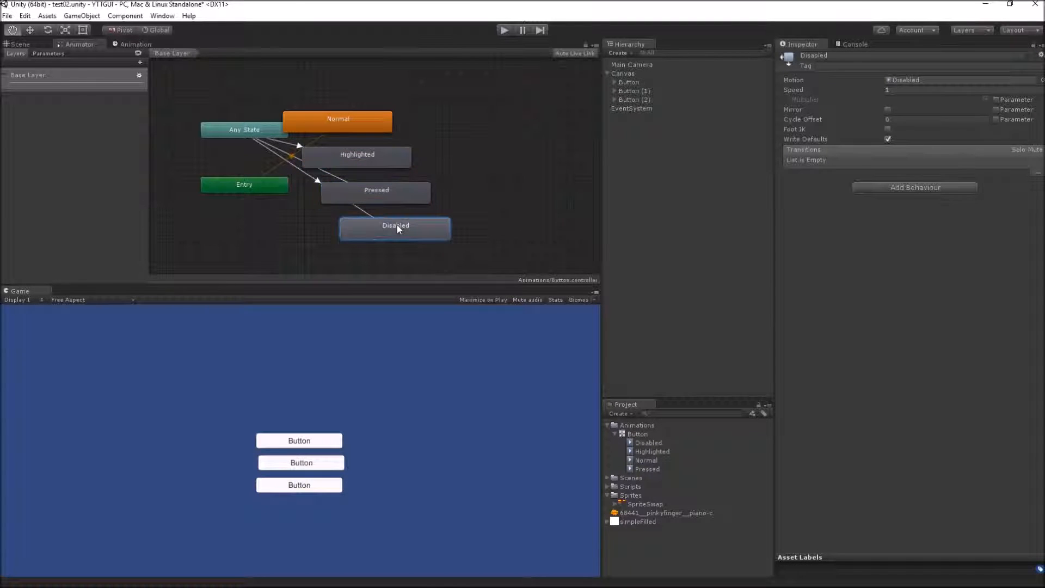
left_click(217, 93)
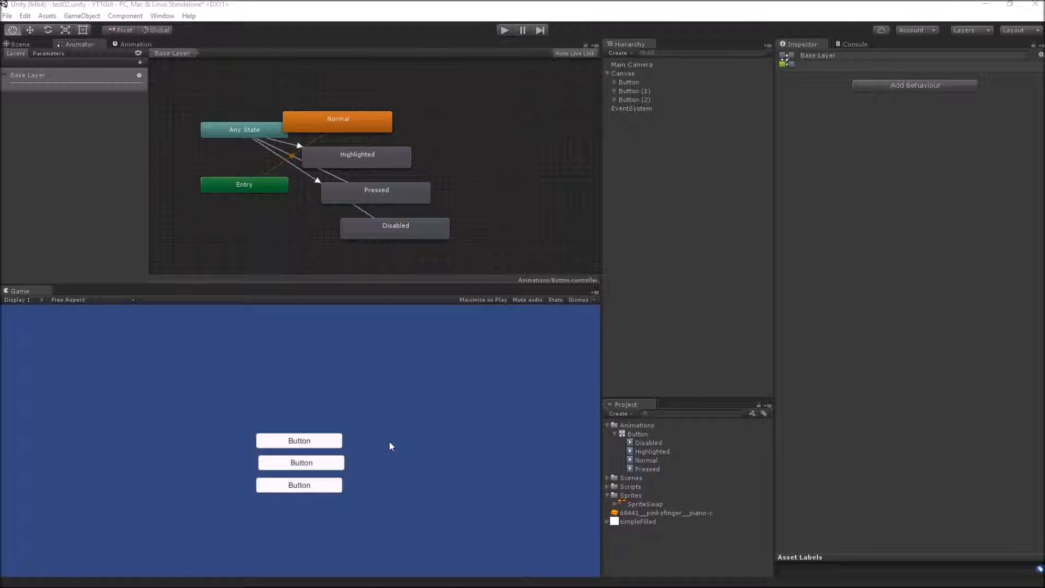
Add the Rect Transform's Size Delta property to the first button's Highlighted animation clip
left_click(657, 453)
left_click(128, 45)
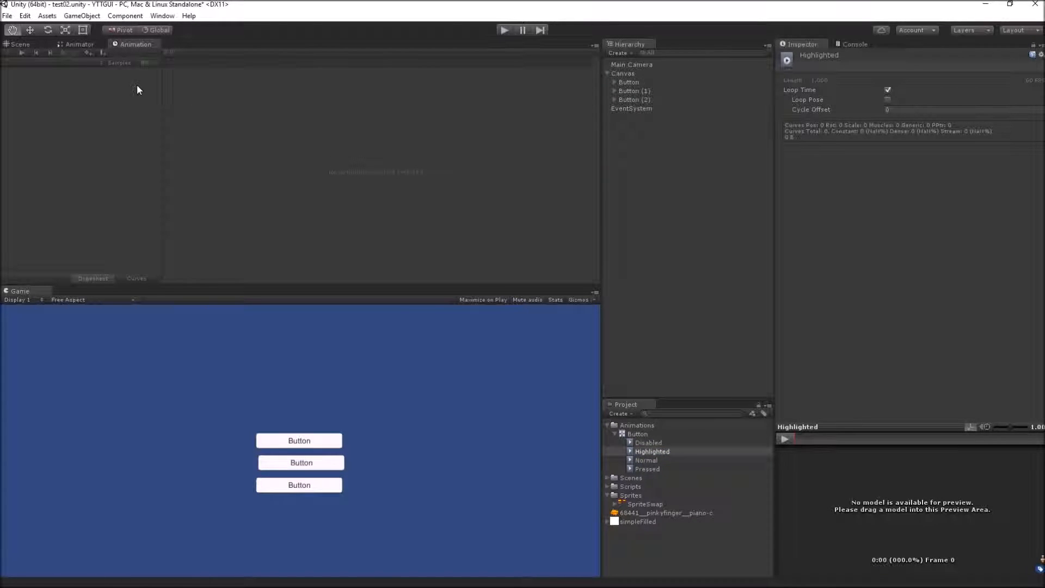
left_click(629, 82)
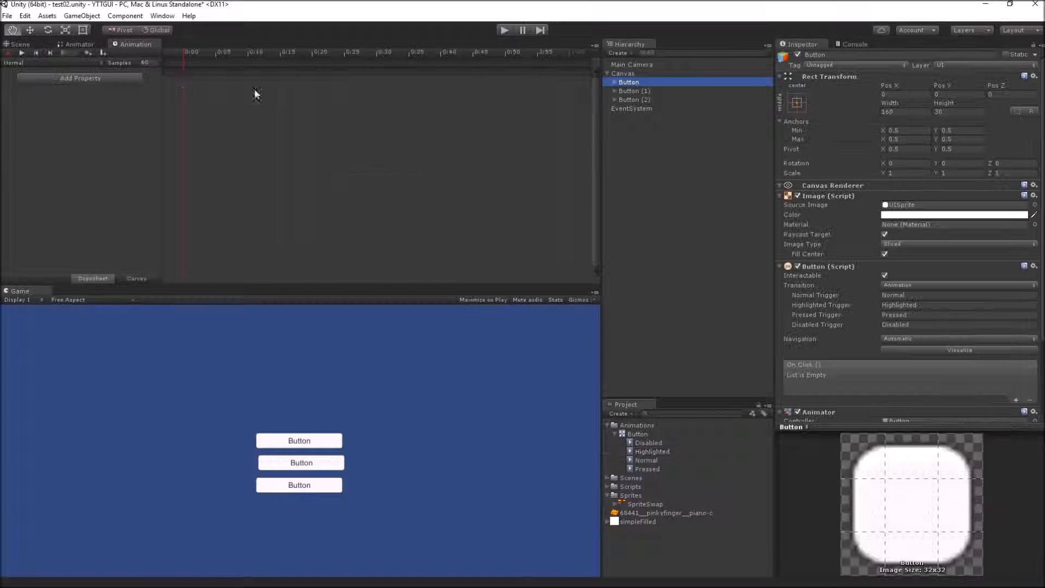
left_click(63, 63)
left_click(60, 87)
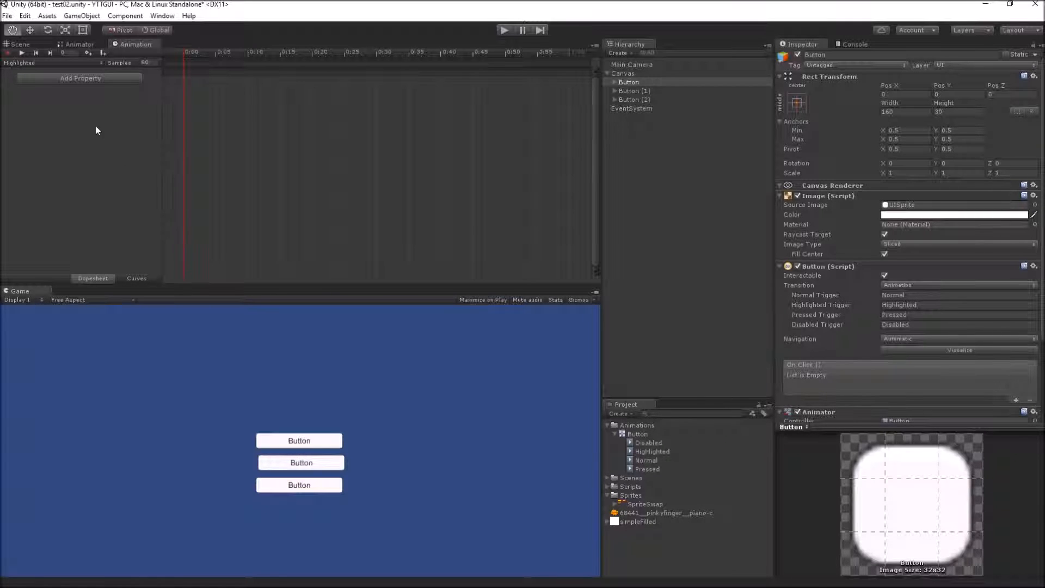
left_click(109, 81)
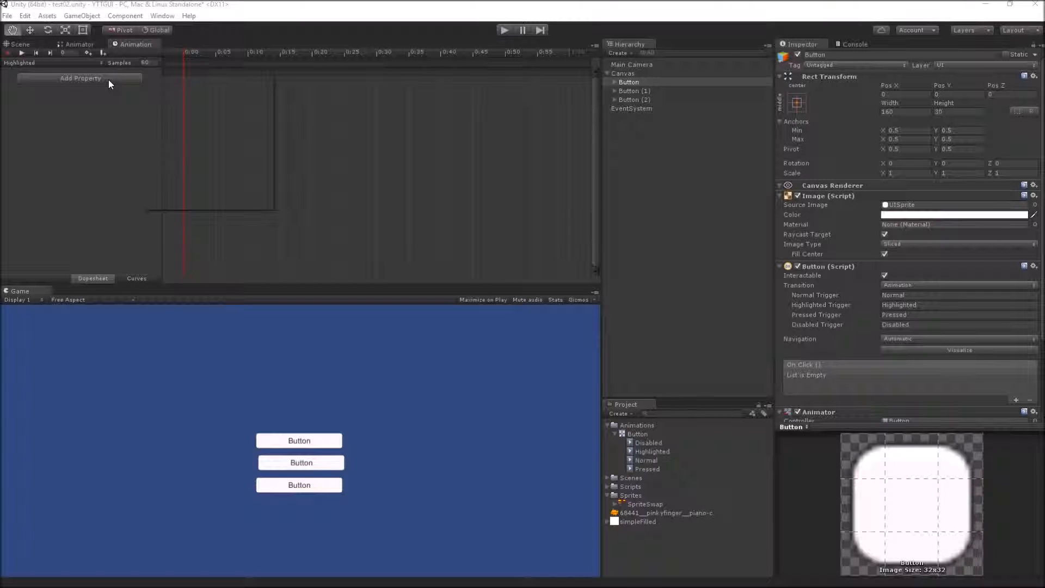
left_click(109, 96)
left_click(115, 79)
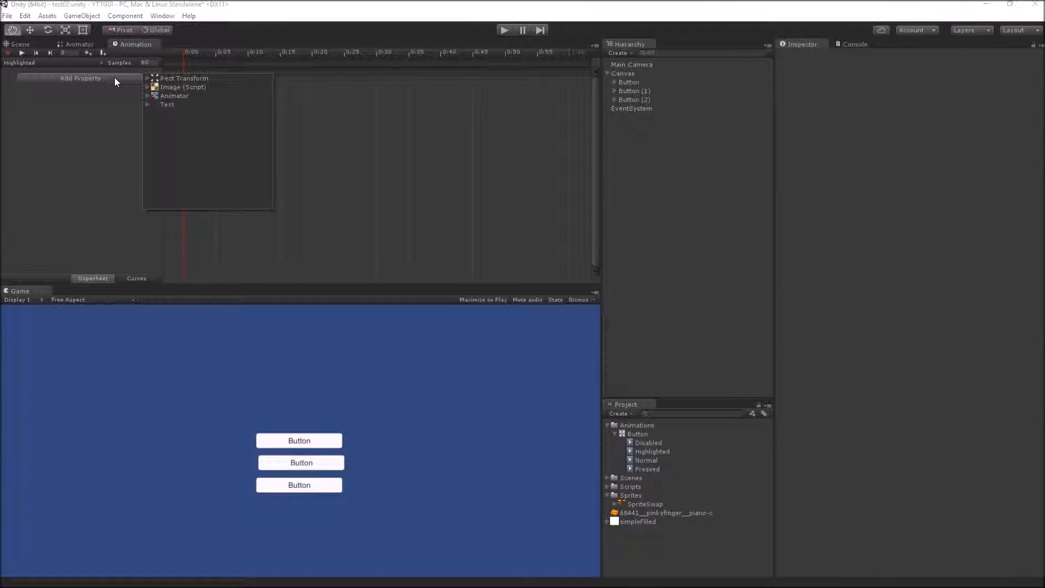
left_click(148, 79)
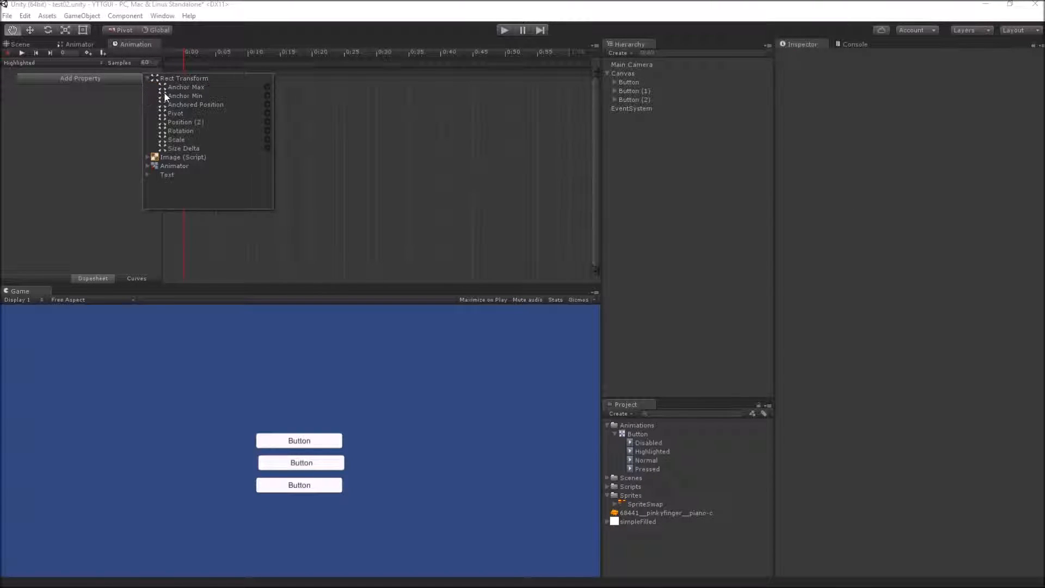
left_click(267, 147)
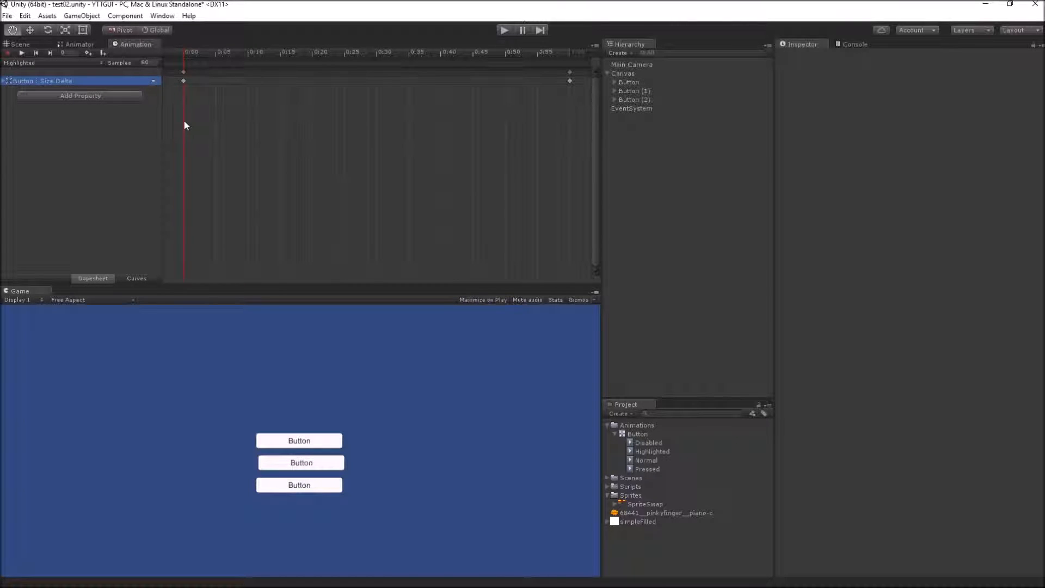
Record a width of 200 and a height of 40 at the Highlighted clip's last keyframe, and end the recording
left_click(183, 80)
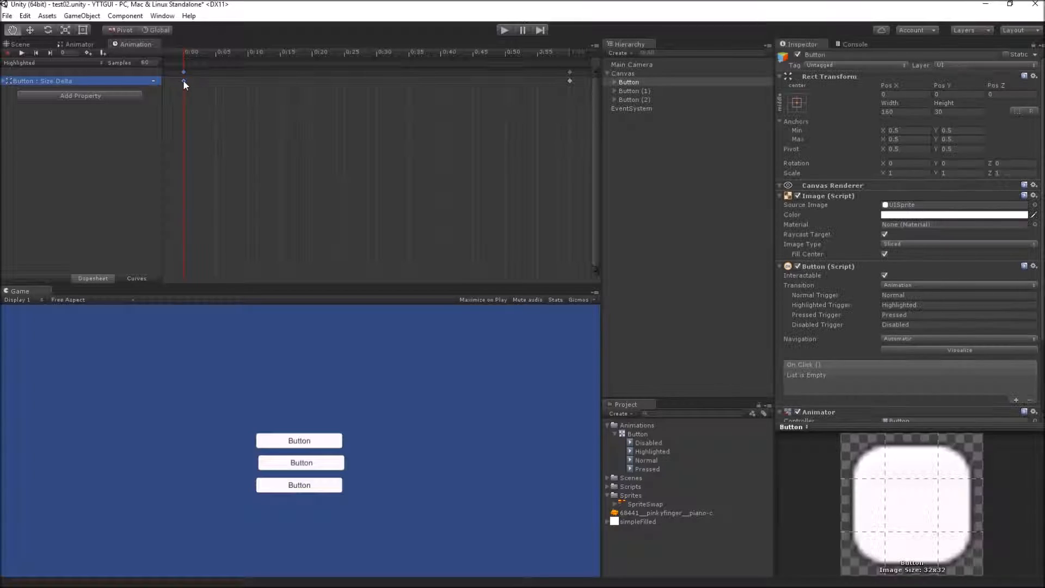
left_click(570, 80)
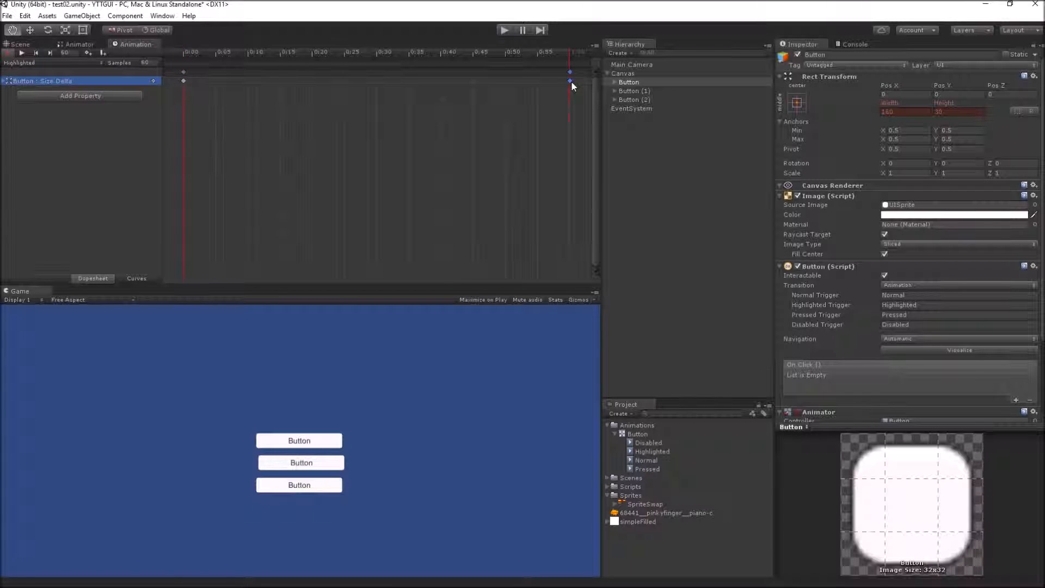
left_click(921, 112)
type("200")
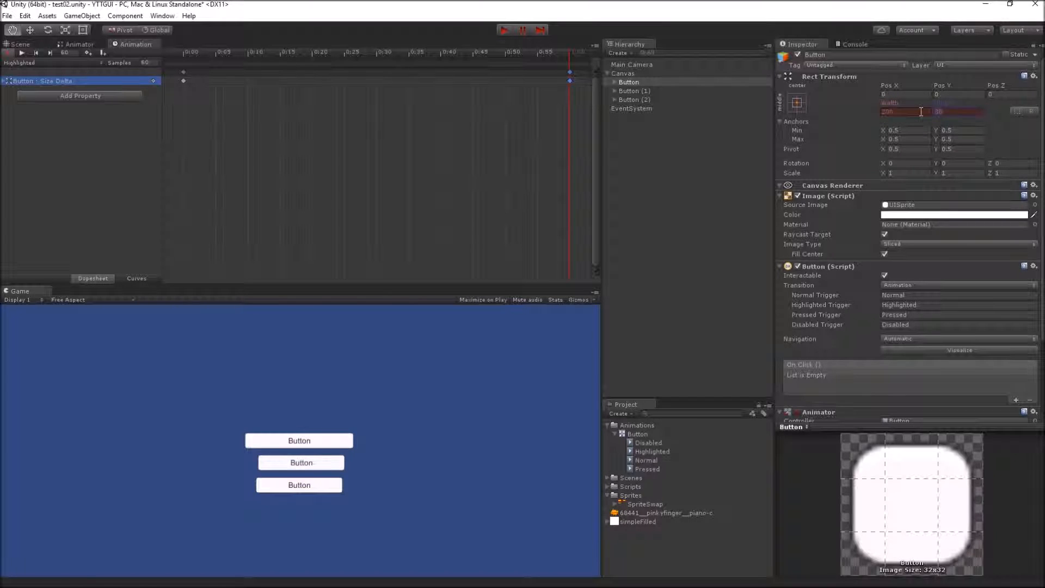
key("Tab")
type("40")
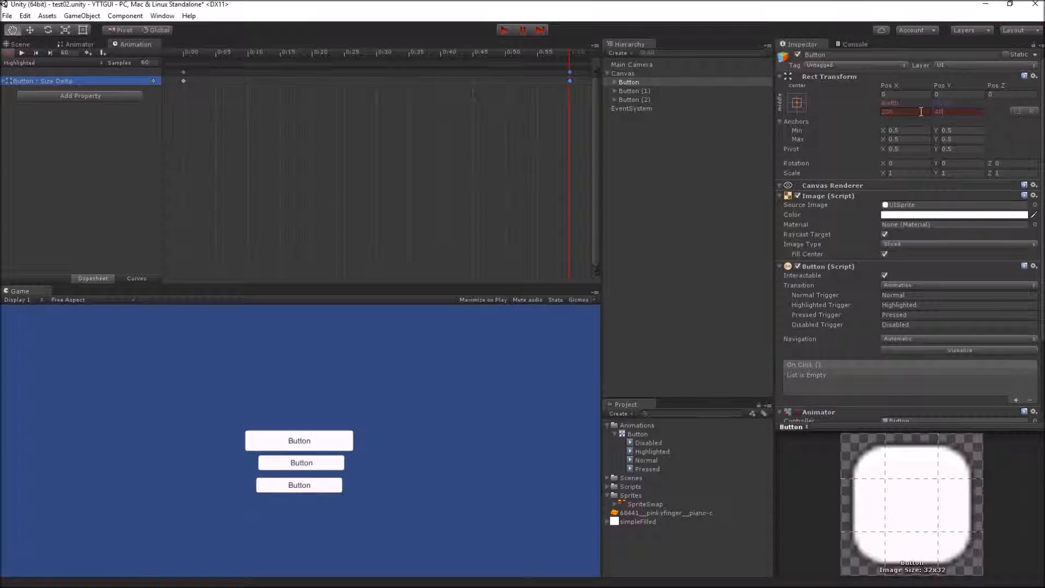
left_click(7, 53)
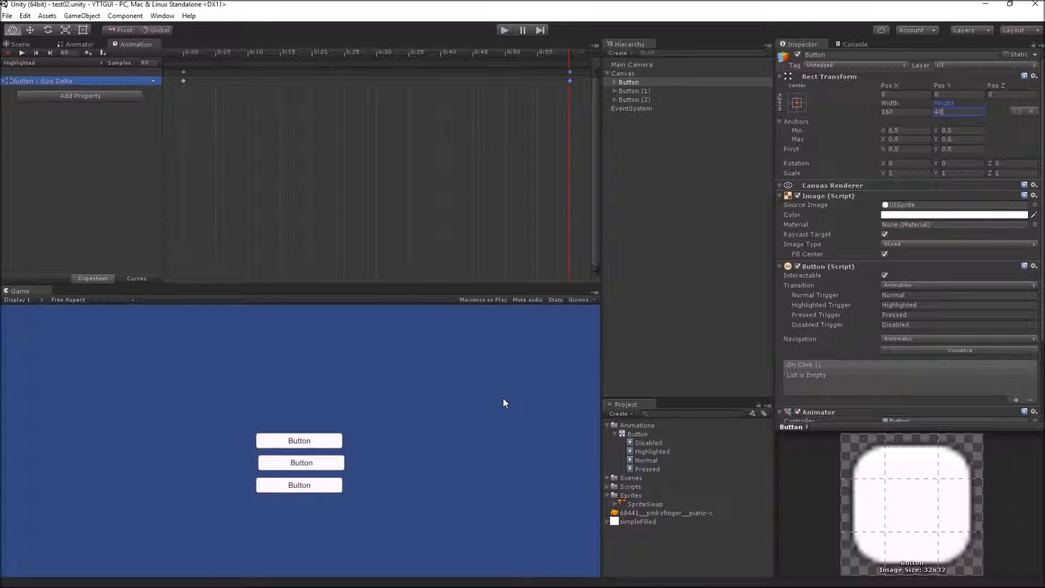
Turn off Loop Time for the Disabled, Highlighted, Normal and Pressed animation clips of the Button controller
left_click(648, 443)
left_click(648, 469, "shift")
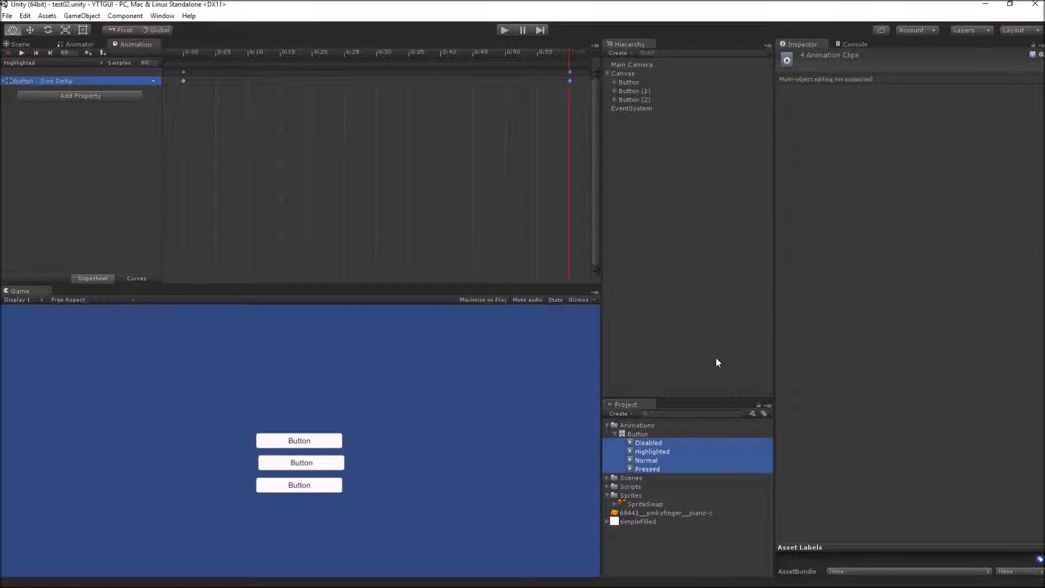
left_click(662, 443)
left_click(888, 91)
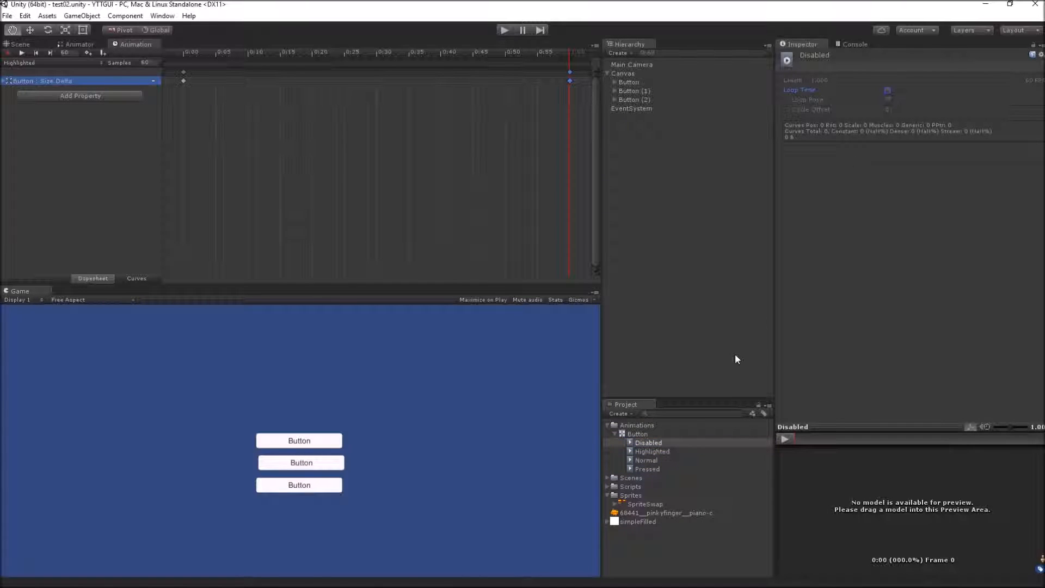
left_click(675, 452)
left_click(887, 91)
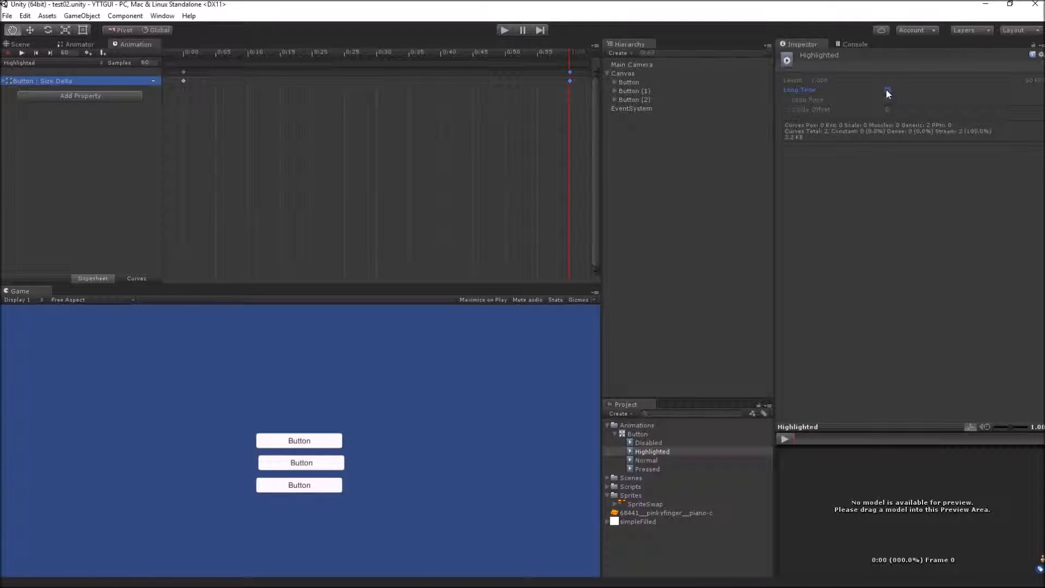
left_click(675, 460)
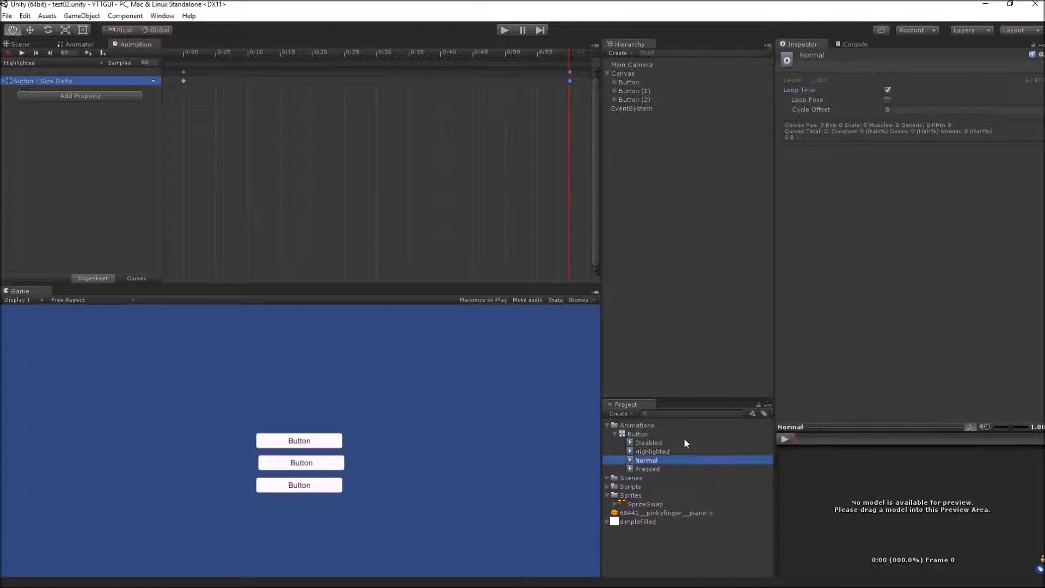
left_click(888, 91)
left_click(662, 469)
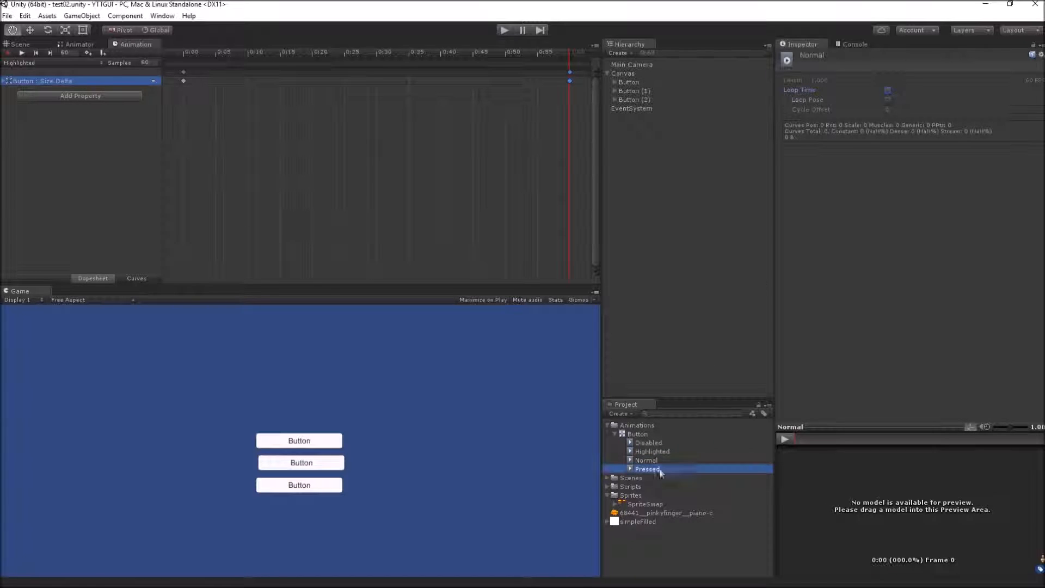
left_click(887, 90)
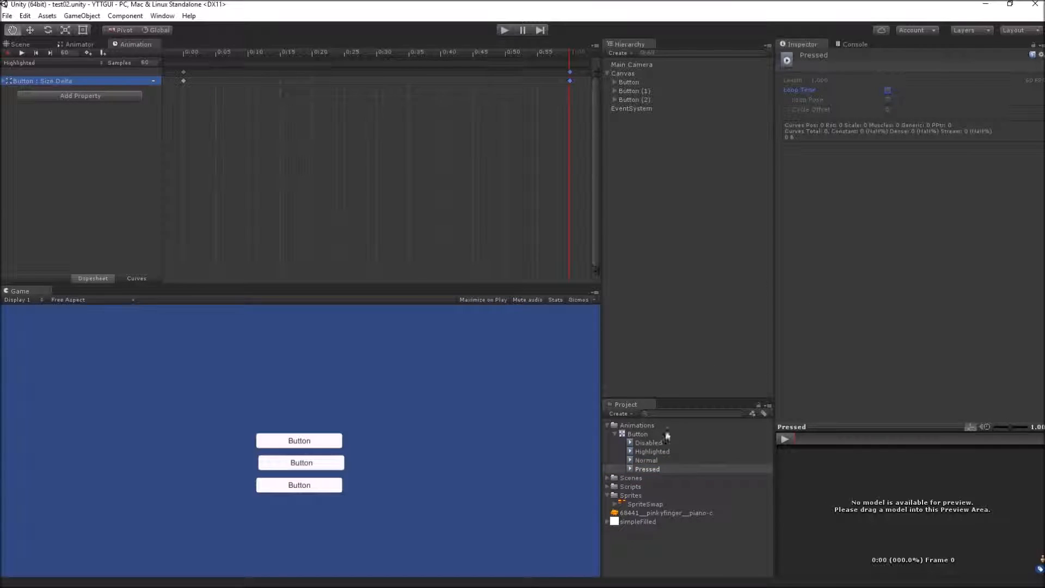
Run the scene with the Scene view shown to test the first button's highlight animation, and stop playback
left_click(676, 221)
left_click(505, 31)
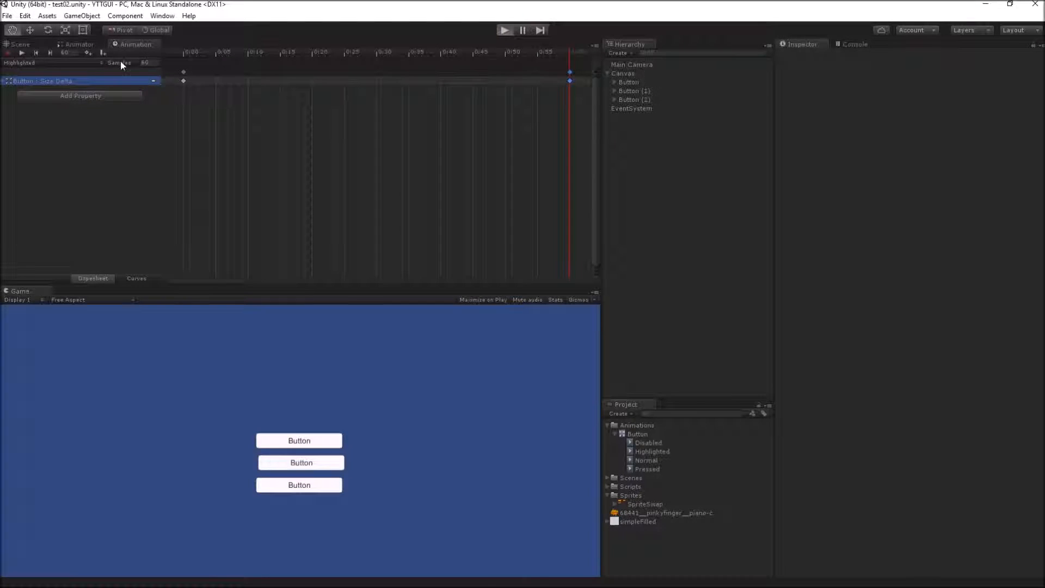
left_click(22, 43)
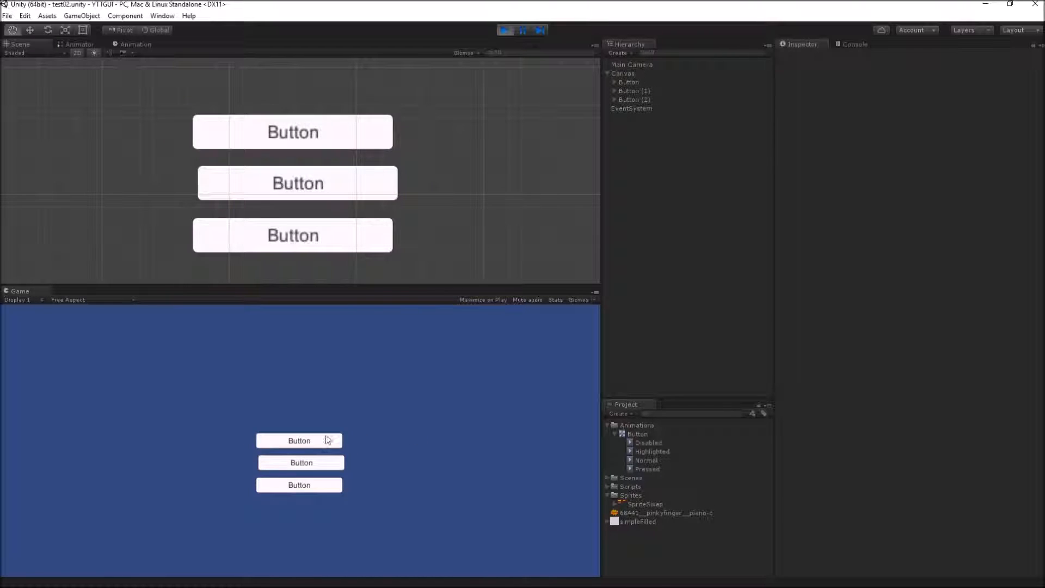
left_click(505, 30)
Set the speed of the Highlighted state in the Button animator graph to 5
left_click(76, 44)
left_click(355, 156)
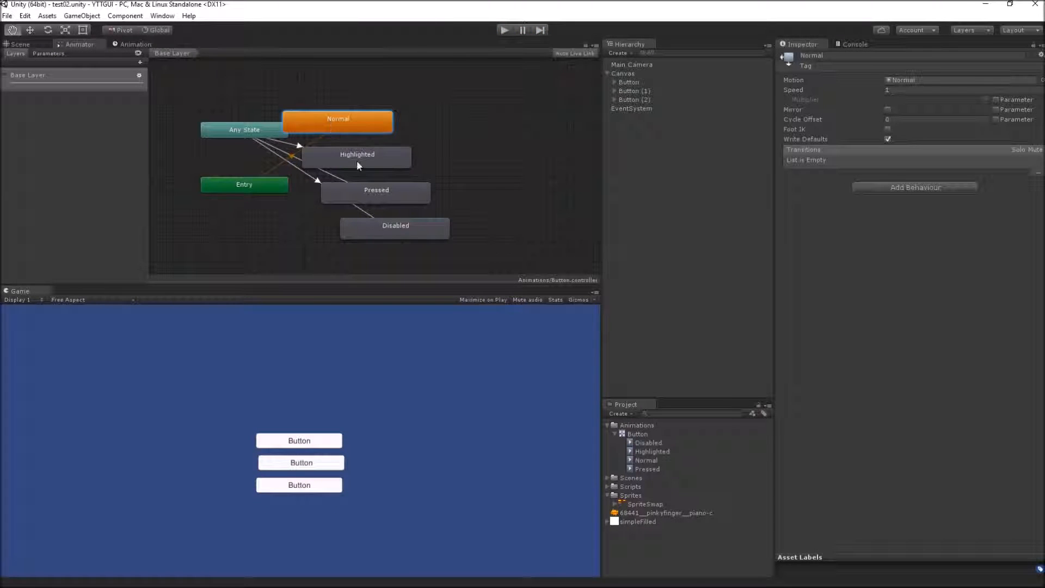
left_click(900, 90)
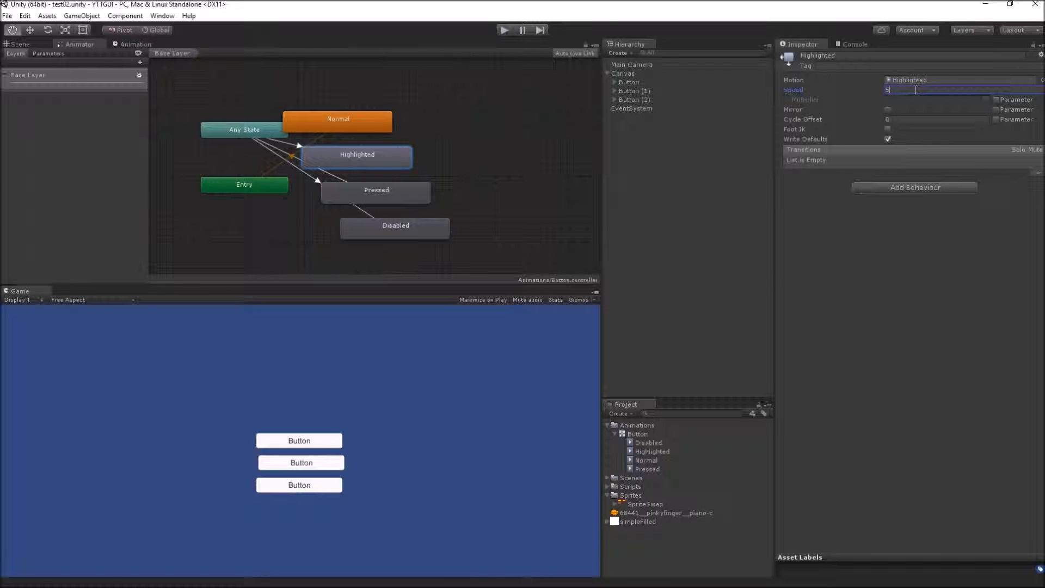
Play the scene again with the Scene view shown to test the sped-up highlight animation, and stop it
left_click(506, 30)
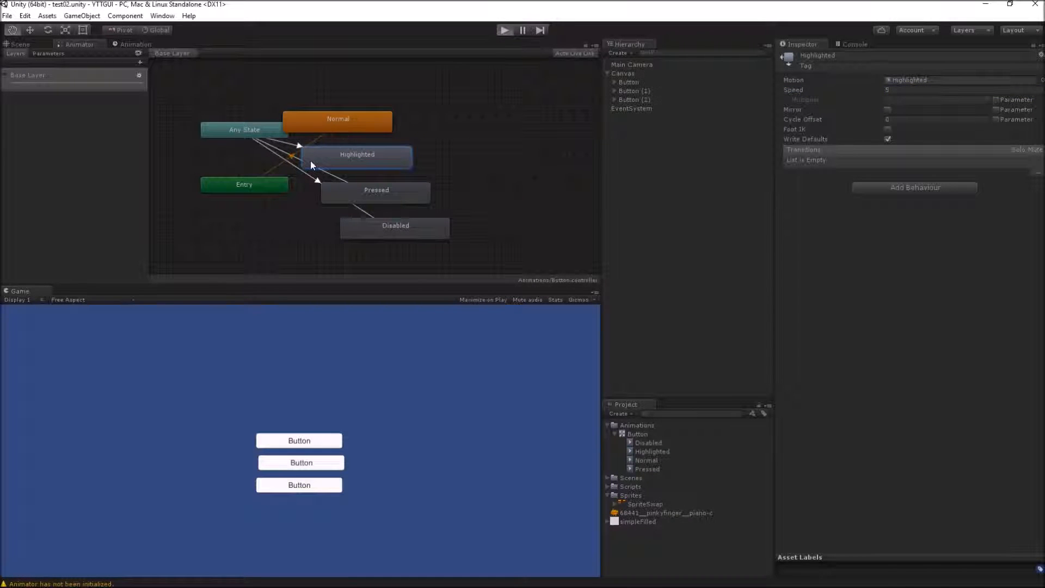
left_click(35, 43)
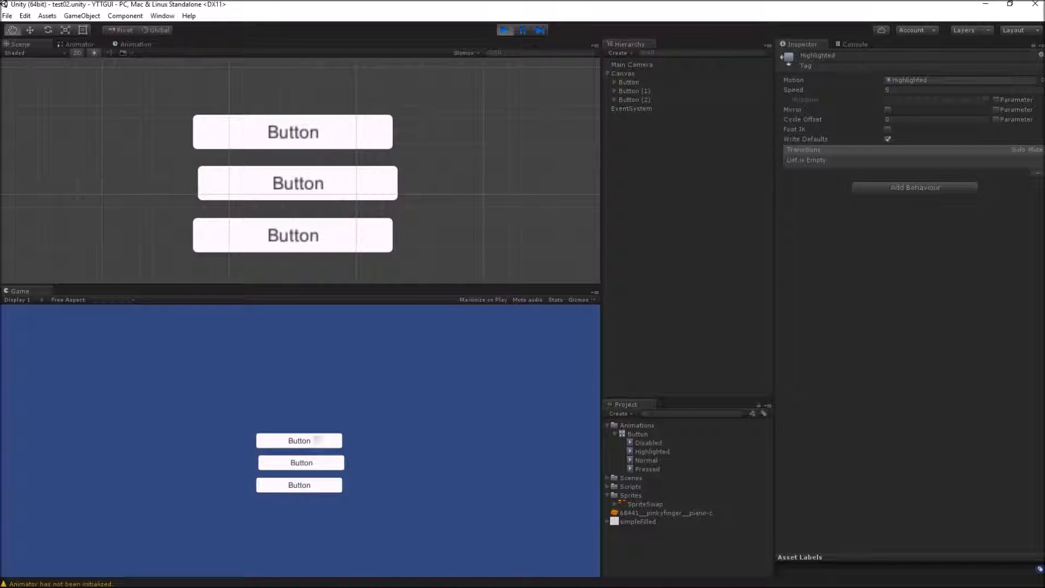
left_click(504, 30)
Review the first button's animation triggers, On Click list and Animator component settings
left_click(630, 83)
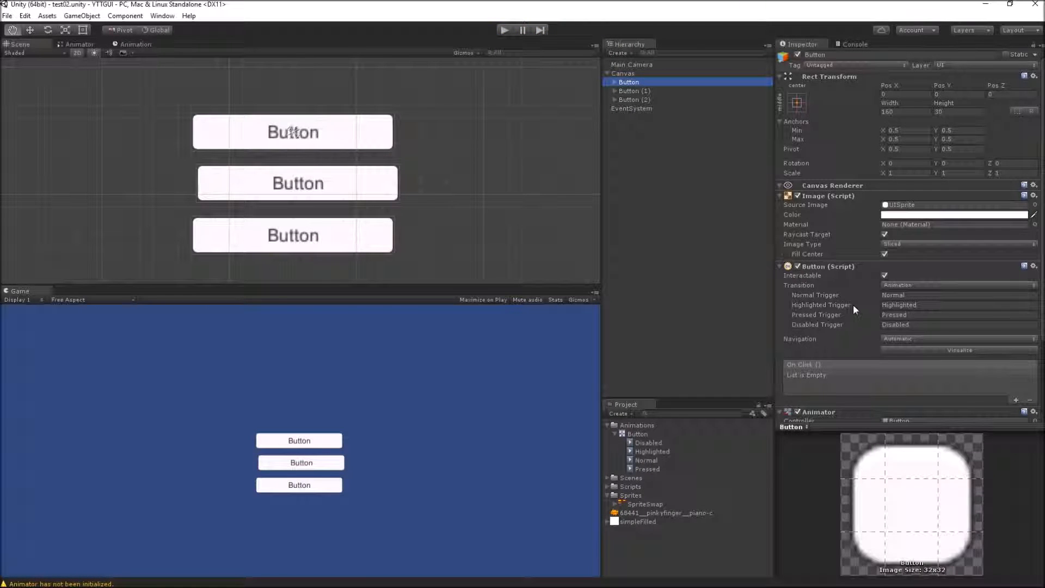
scroll(854, 305, "down", 2)
scroll(848, 305, "up", 2)
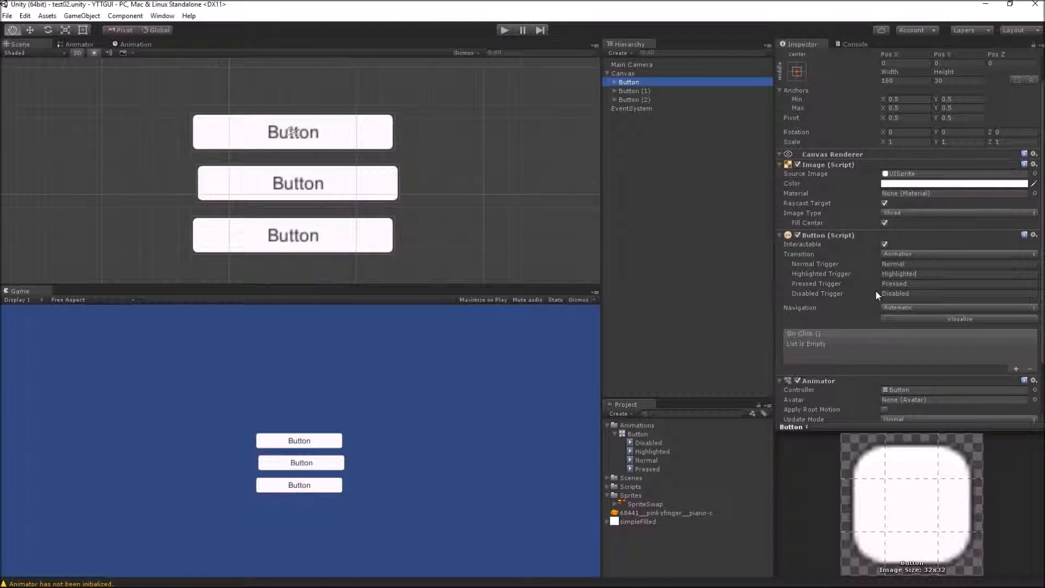
scroll(879, 294, "down", 1)
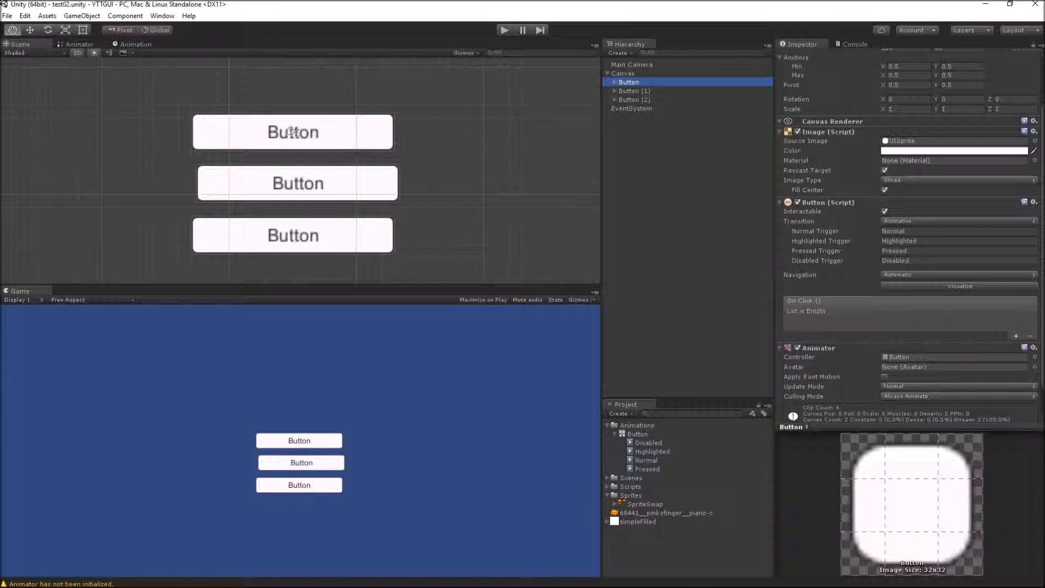
scroll(1040, 429, "down", 1)
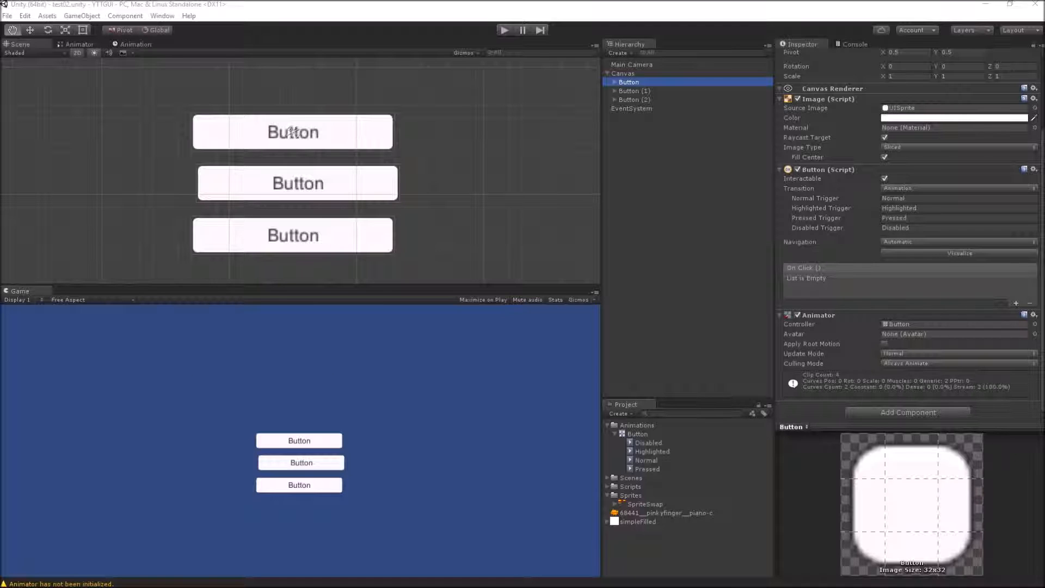
scroll(920, 419, "up", 5)
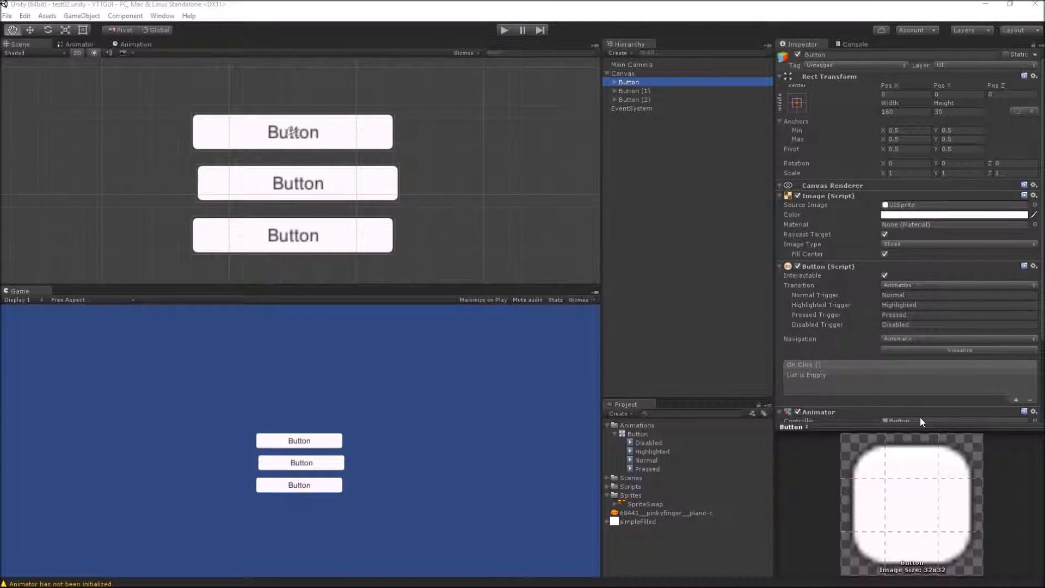